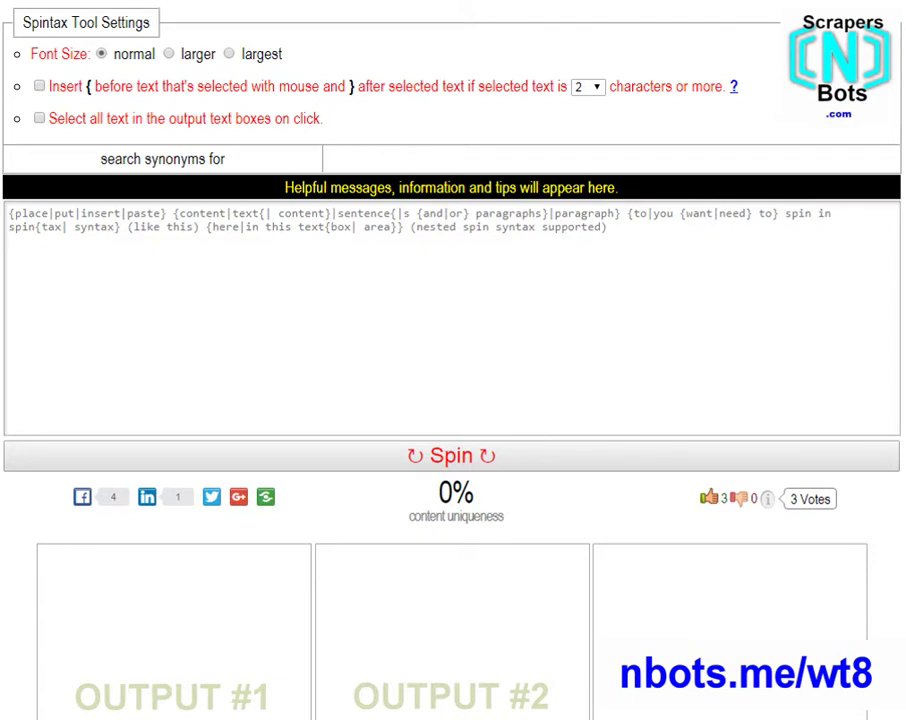
Paste the sample spintax block into the editor and spin it several times for varied outputs.
left_click(750, 257)
key("ctrl+v")
left_click(451, 468)
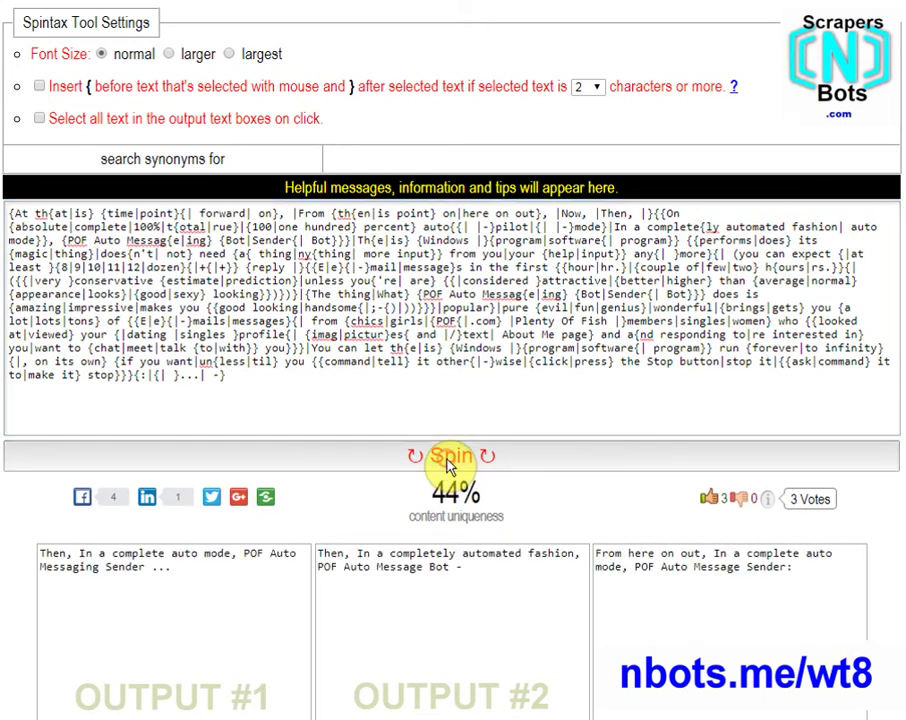
left_click(449, 468)
left_click(450, 467)
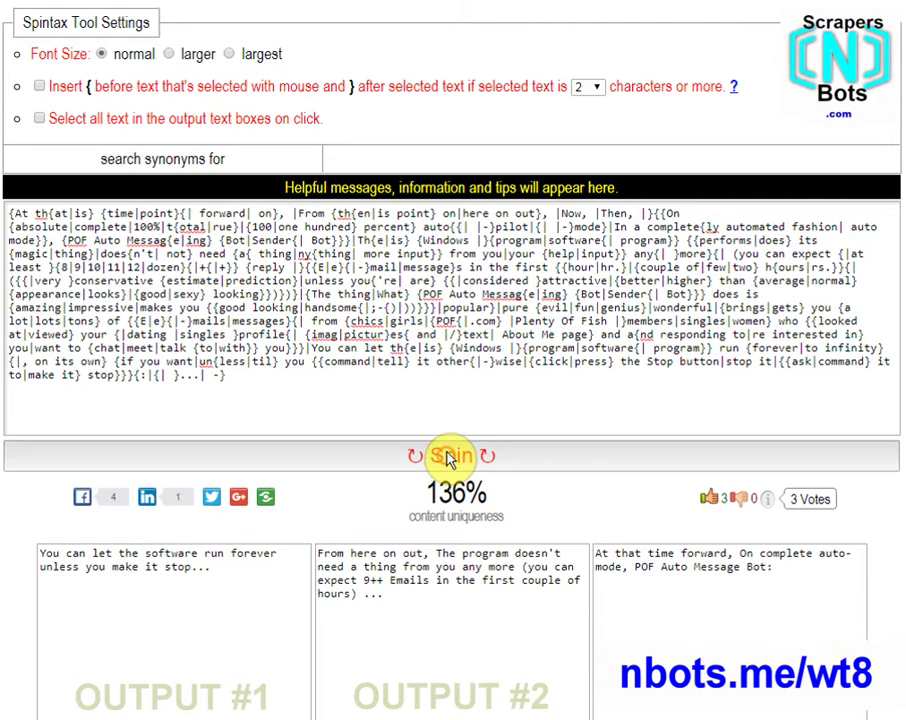
left_click(449, 461)
left_click(449, 458)
left_click(449, 458)
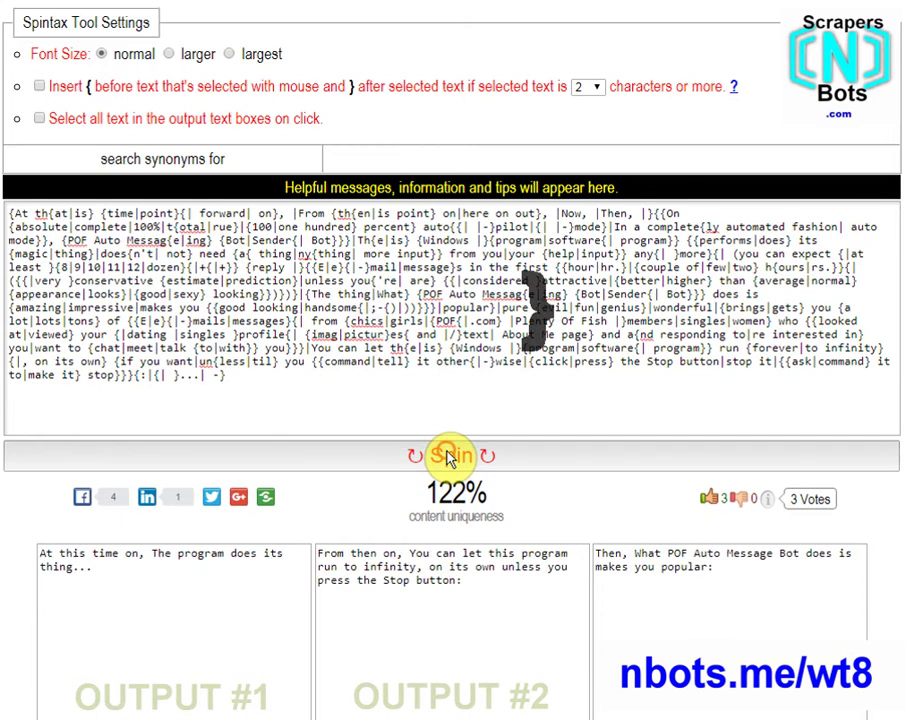
left_click(449, 457)
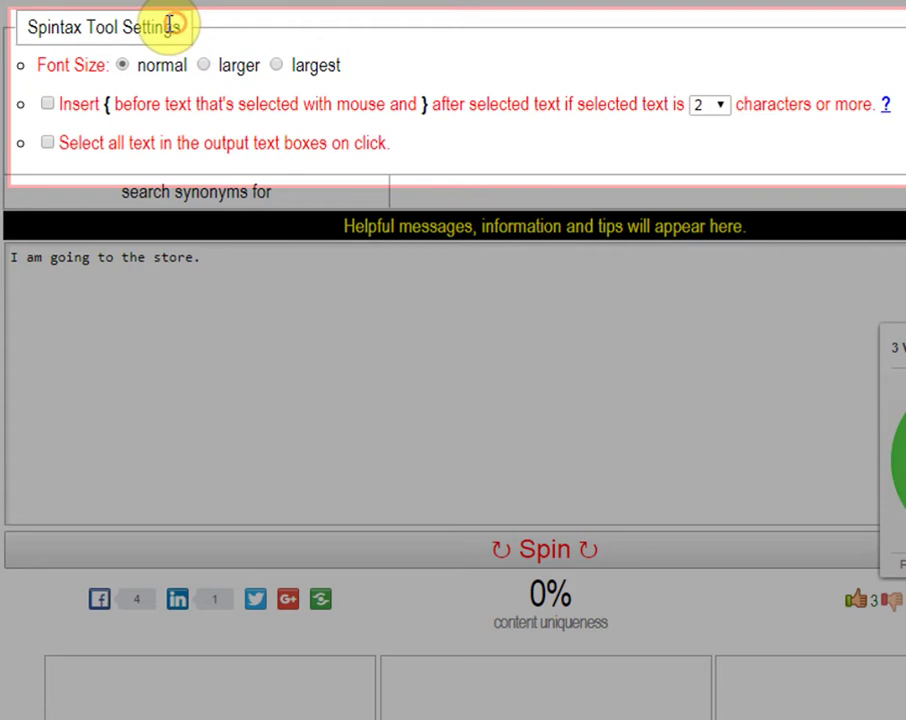
Enable inserting braces around selected text, keeping the minimum at 2 characters.
left_click_drag(170, 24, 16, 28)
left_click(18, 48)
left_click(47, 104)
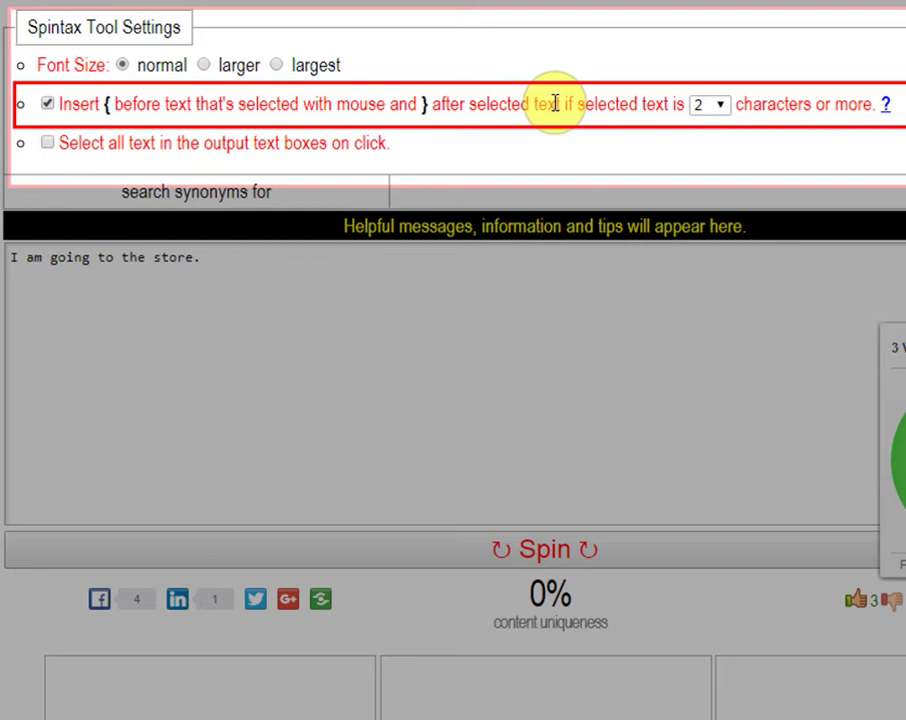
left_click(716, 108)
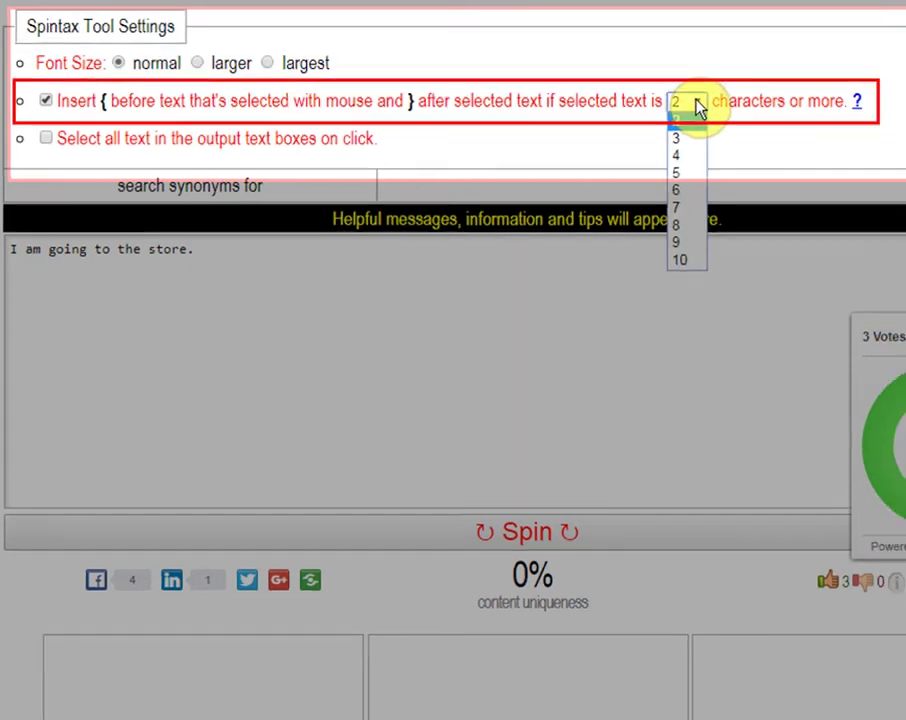
left_click(716, 110)
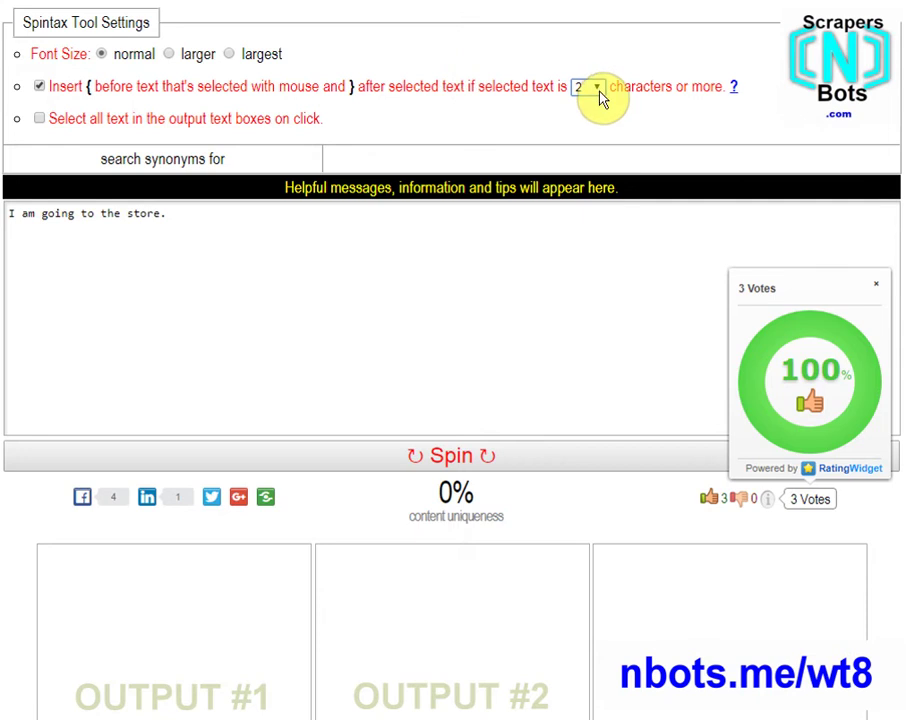
left_click(598, 88)
left_click(577, 98)
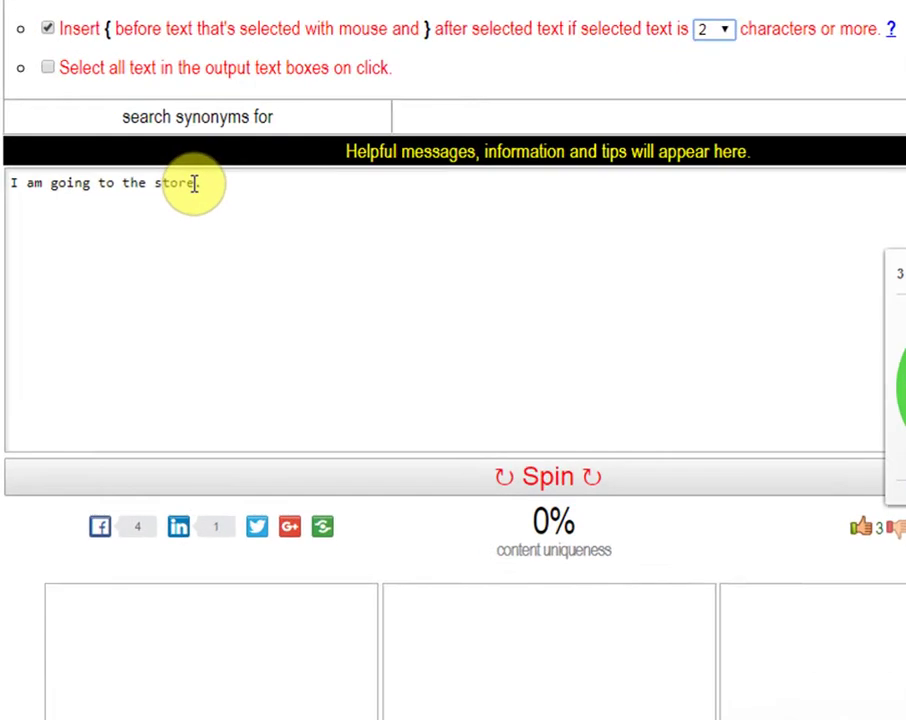
Select 'the store' so it becomes '{the store}', with auto-bracing confirmed on.
left_click_drag(188, 182, 123, 181)
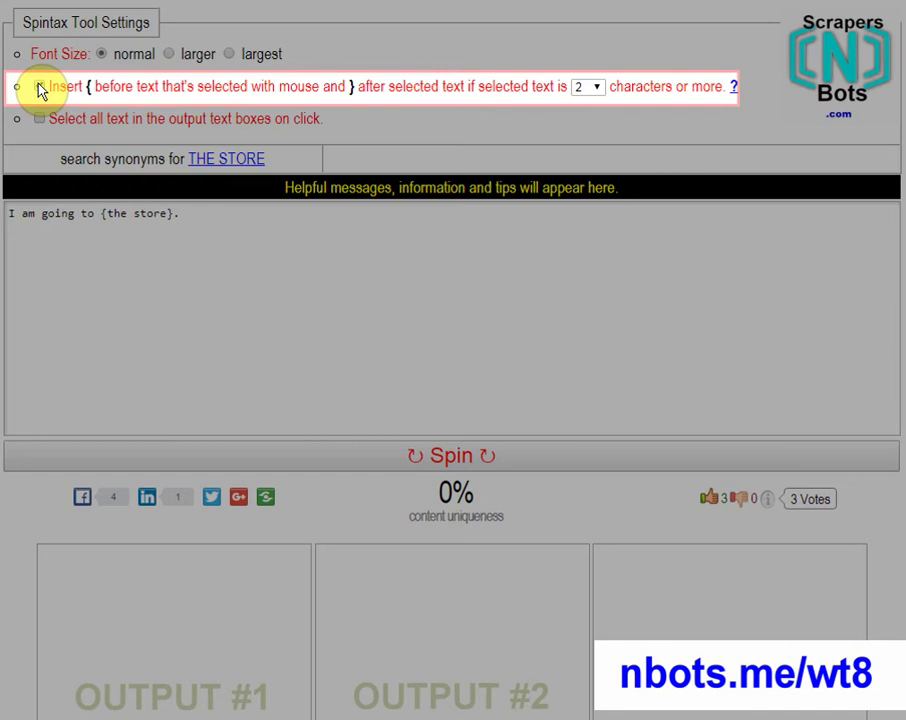
left_click(40, 88)
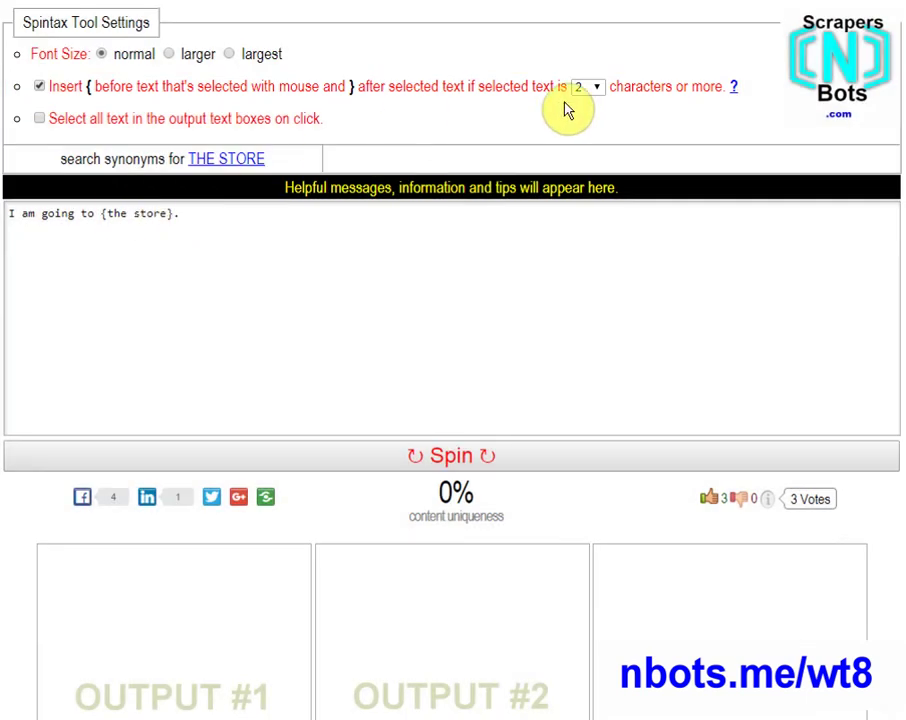
left_click(598, 92)
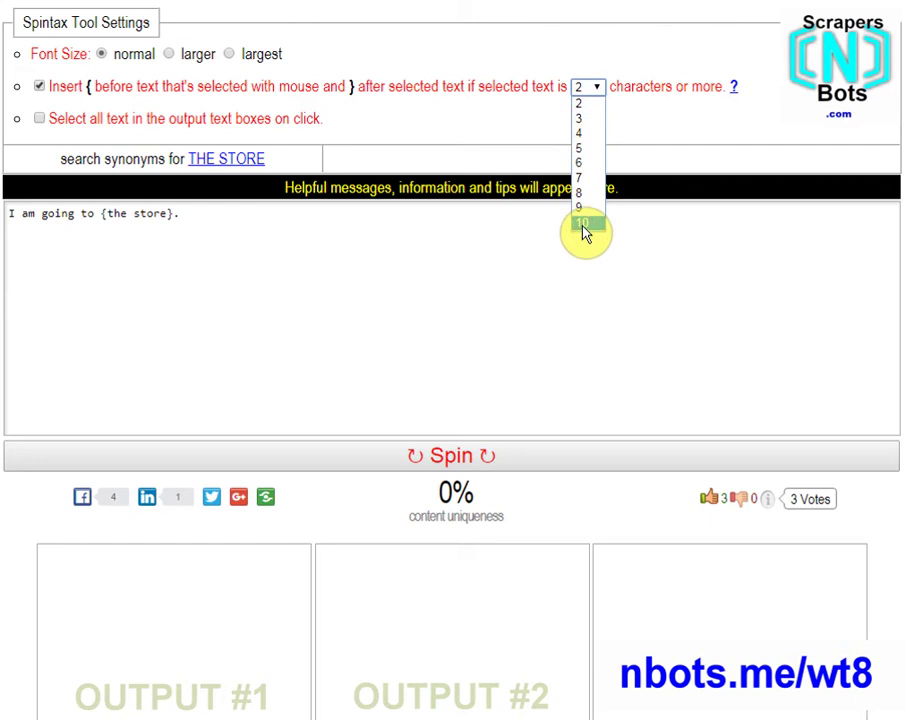
left_click(584, 221)
mouse_move(101, 213)
left_mouse_down()
mouse_move(176, 208)
mouse_move(104, 207)
left_mouse_up()
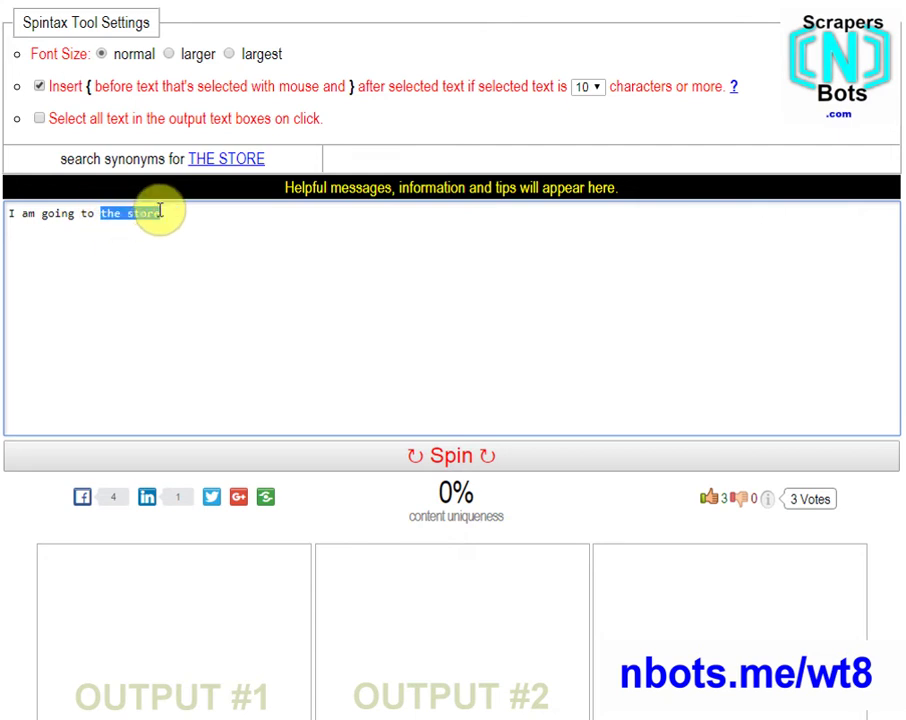
left_click(160, 213)
left_click(588, 86)
left_click(577, 98)
left_click_drag(160, 213, 98, 214)
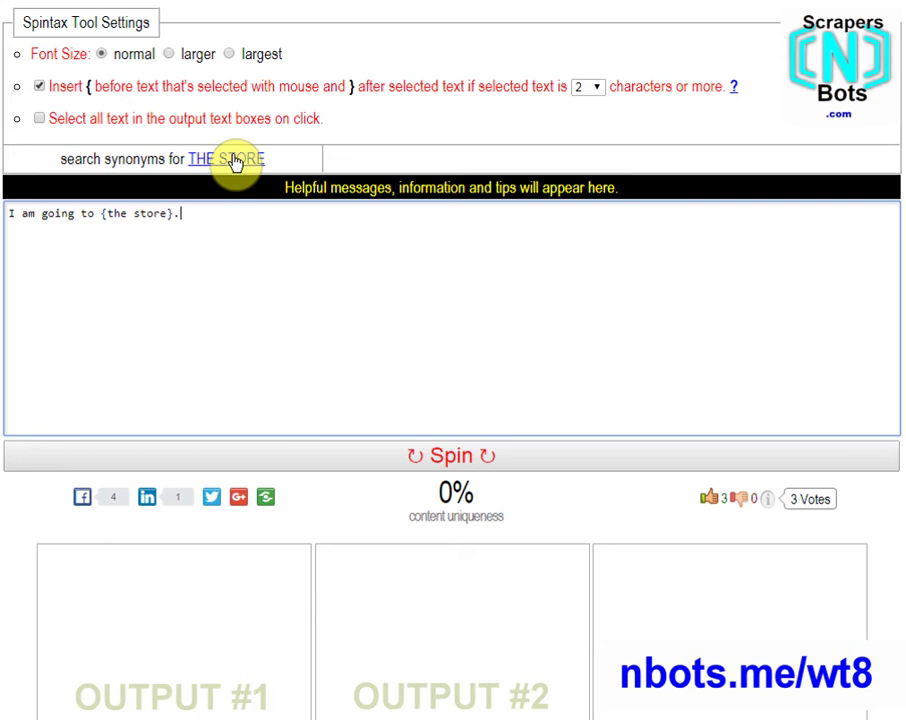
left_click(233, 162)
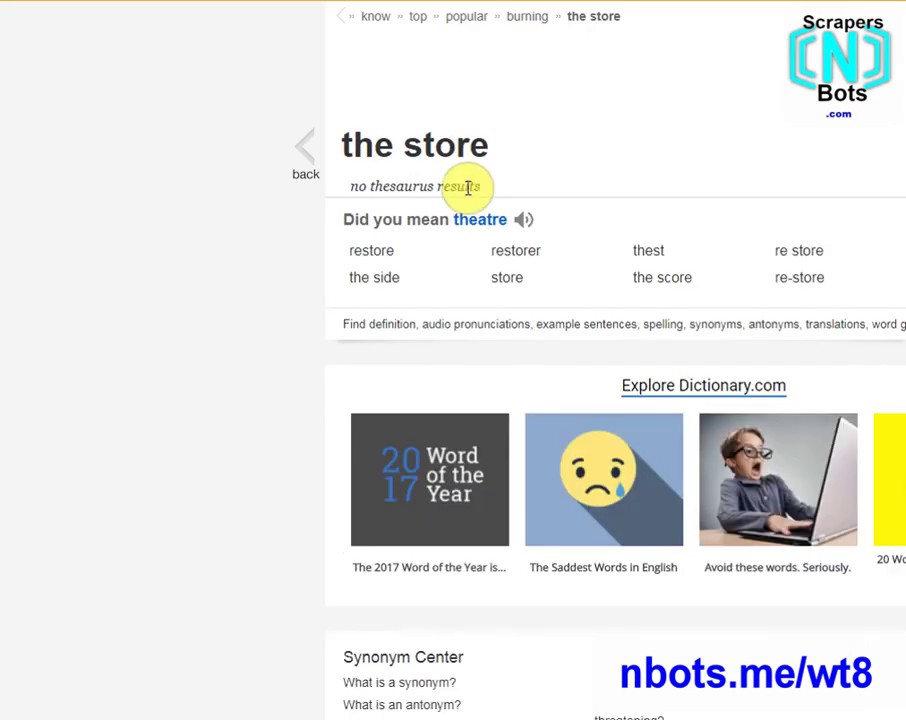
left_click(617, 1)
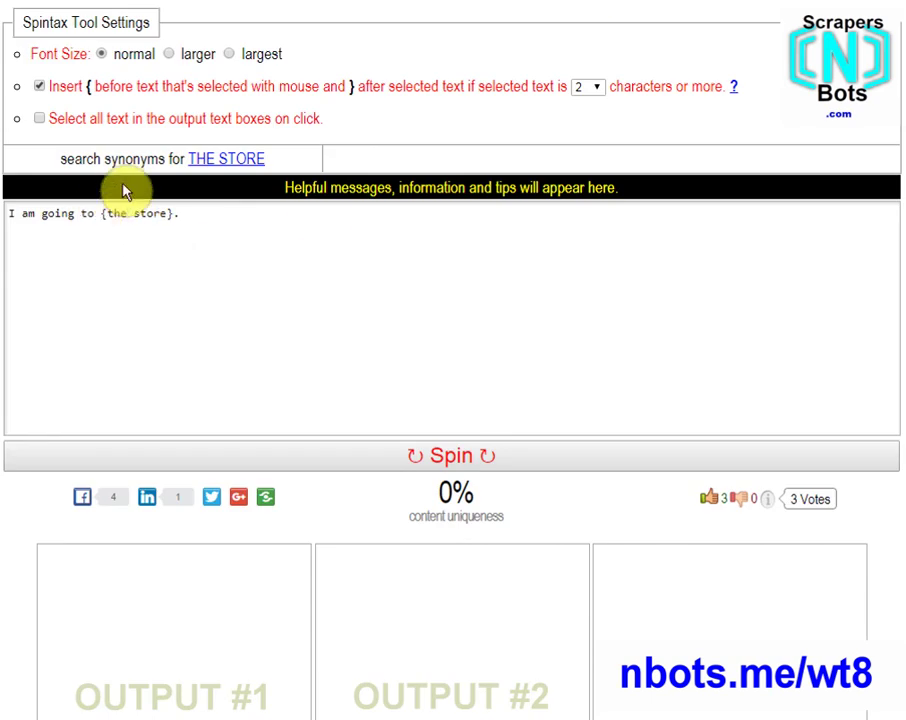
Replace store with the nested choice 'c{orner|onvenience}'.
double_click(135, 212)
type("convenience")
left_click_drag(205, 215, 146, 208)
left_click_drag(212, 213, 155, 213)
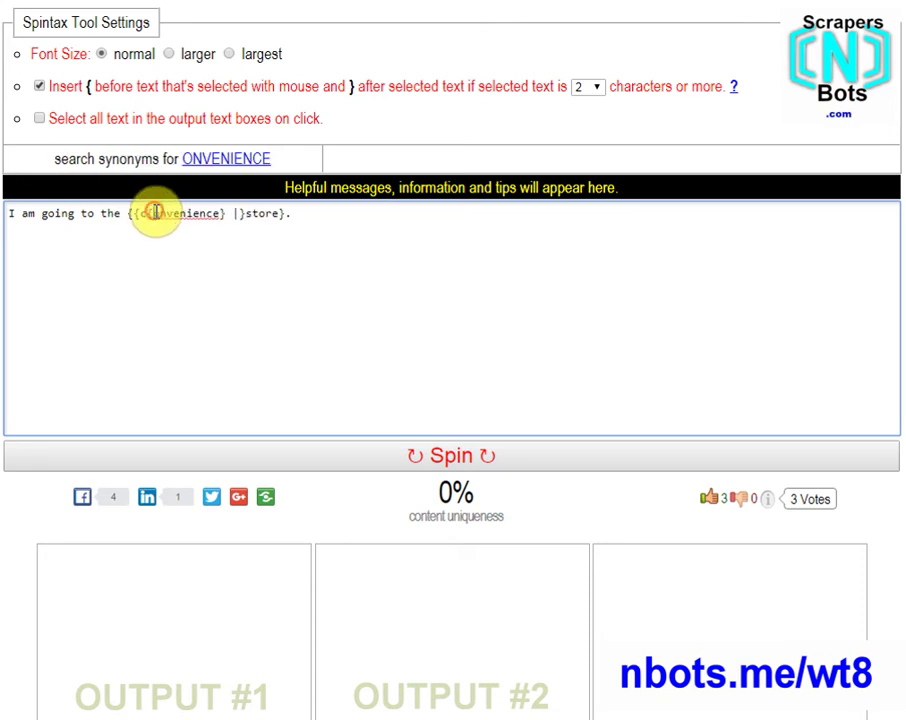
left_click(153, 212)
type("orner|")
Add a 'market|store' choice and check Thesaurus.com for shop synonyms of store.
double_click(294, 212)
left_click(290, 211)
type("market|")
left_click(226, 160)
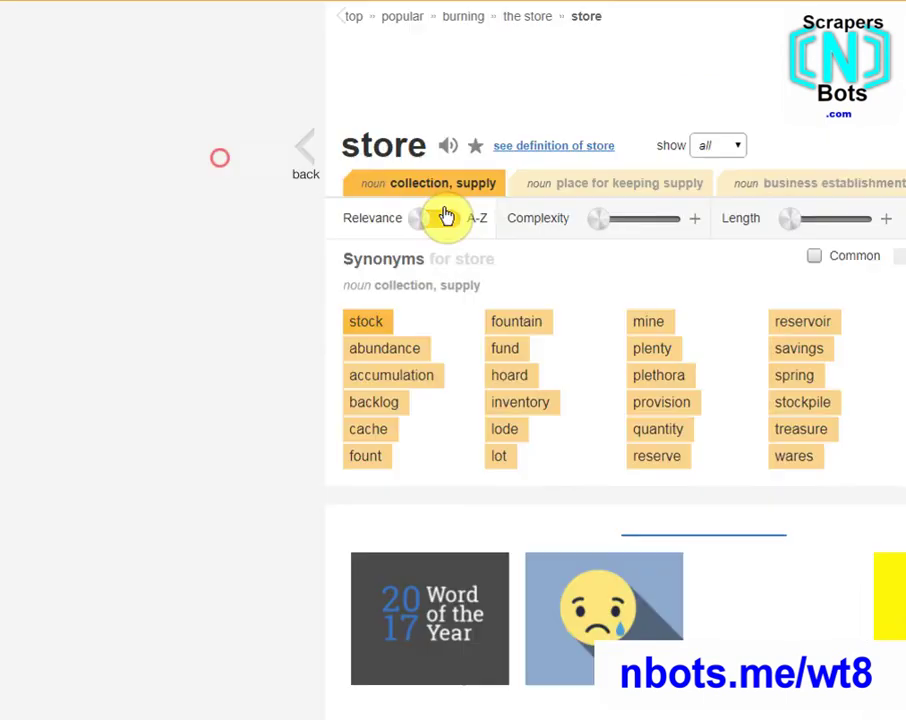
left_click(839, 190)
key("ctrl+w")
Add 'department' and 'local' as descriptor alternatives before the market/store choice.
left_click(279, 212)
type("department |")
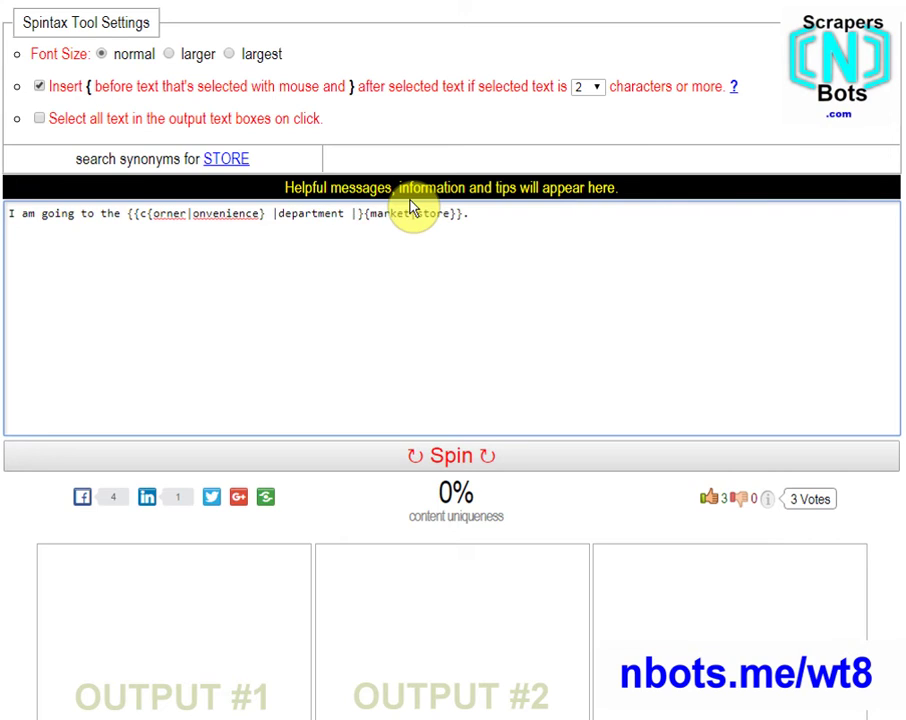
type("local")
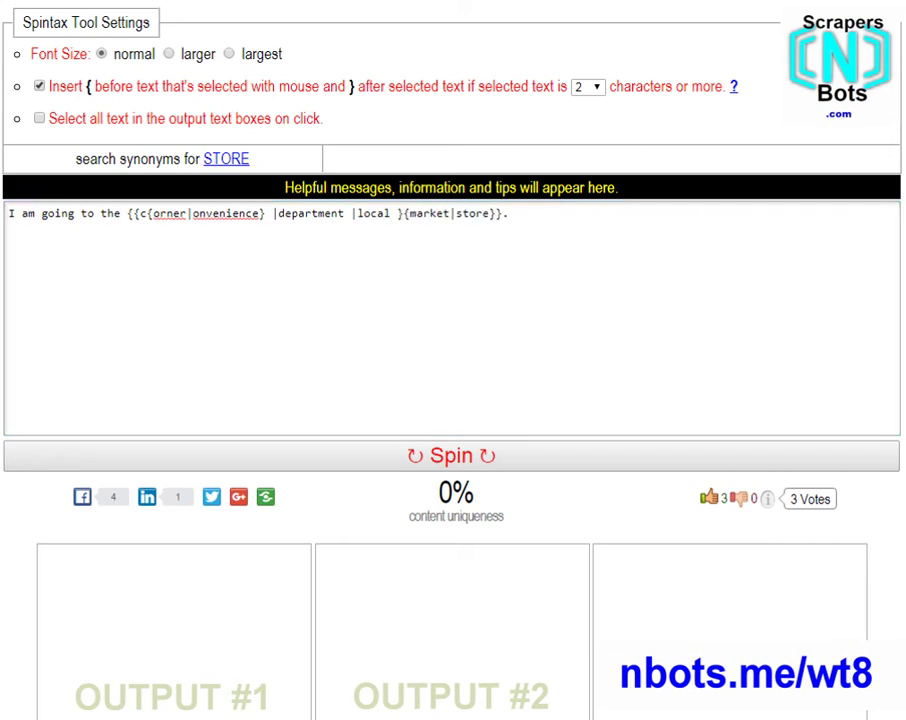
double_click(474, 213)
double_click(420, 213)
double_click(474, 213)
left_click(507, 217)
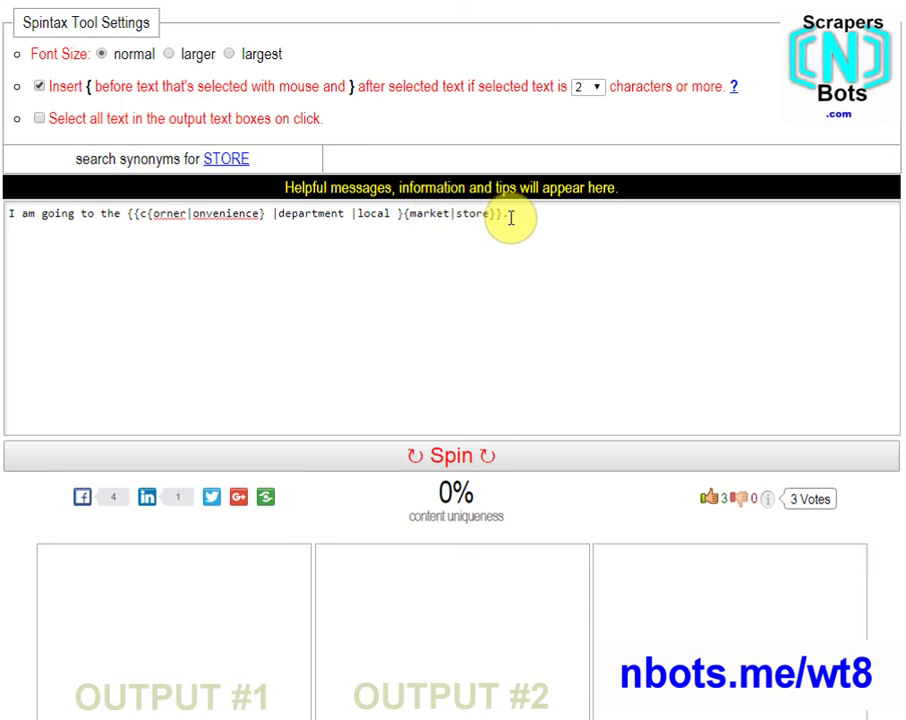
type(".")
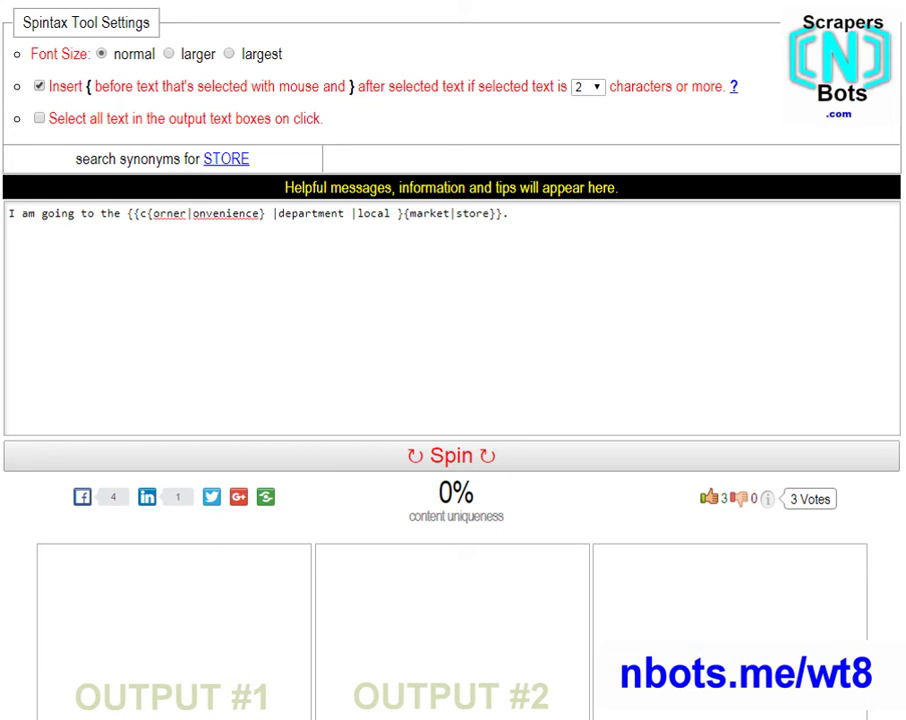
left_click(45, 212)
type("{")
left_click(80, 212)
type("|")
key("BackSpace")
type("}")
key("BackSpace")
left_click(48, 213)
key("BackSpace")
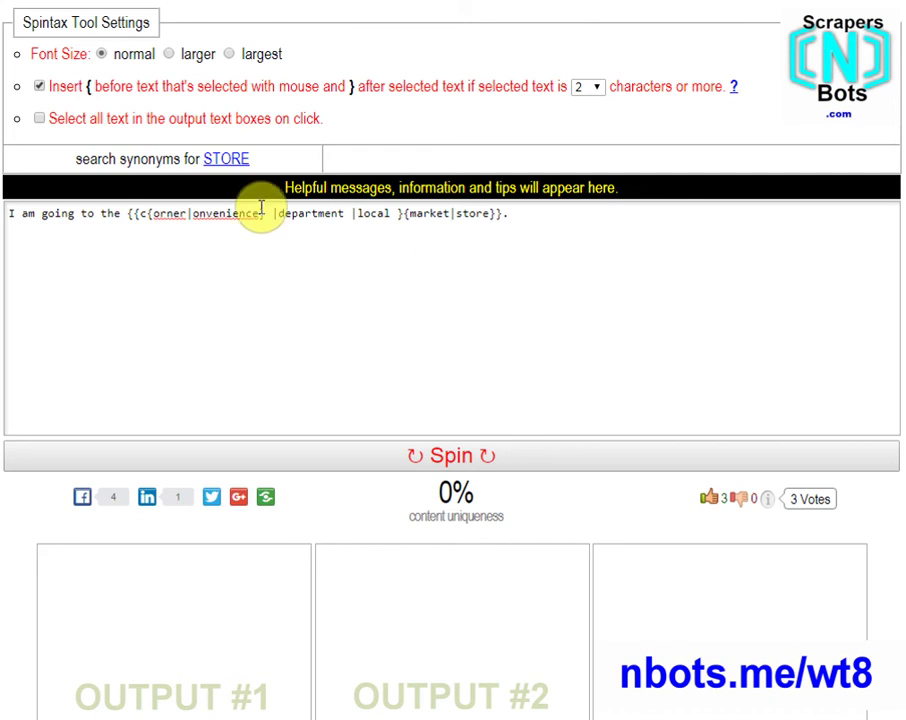
left_click_drag(258, 214, 208, 214)
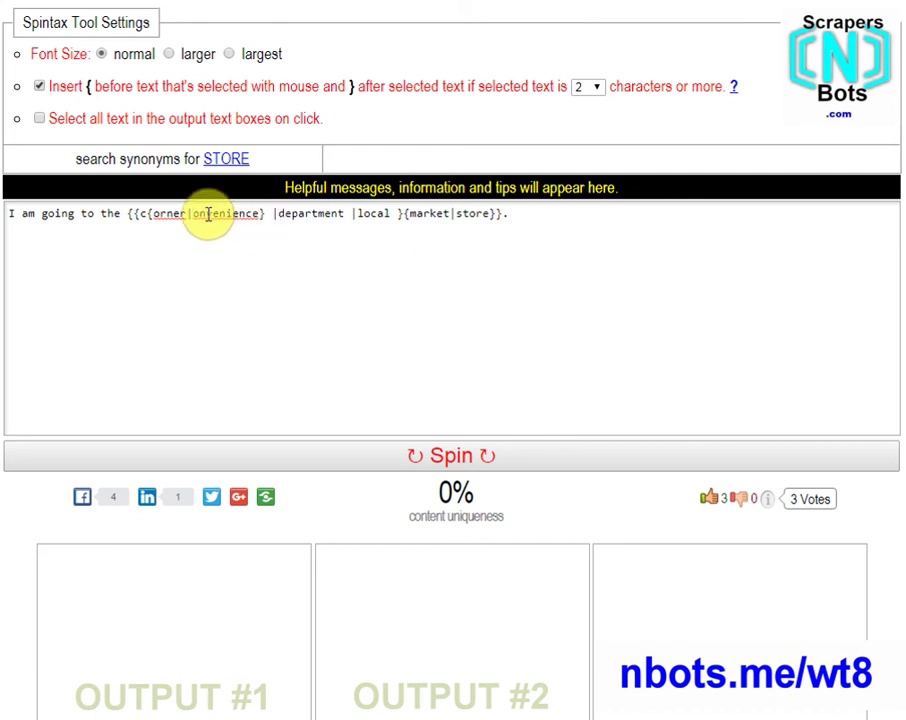
left_click(39, 86)
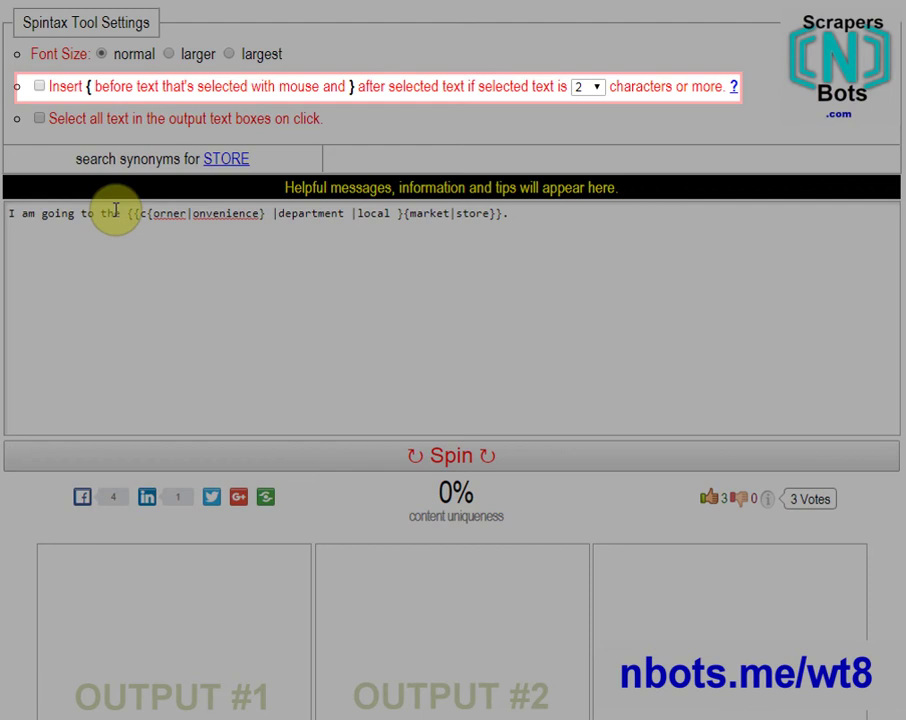
left_click_drag(115, 207, 44, 217)
left_click(67, 220)
left_click(55, 215)
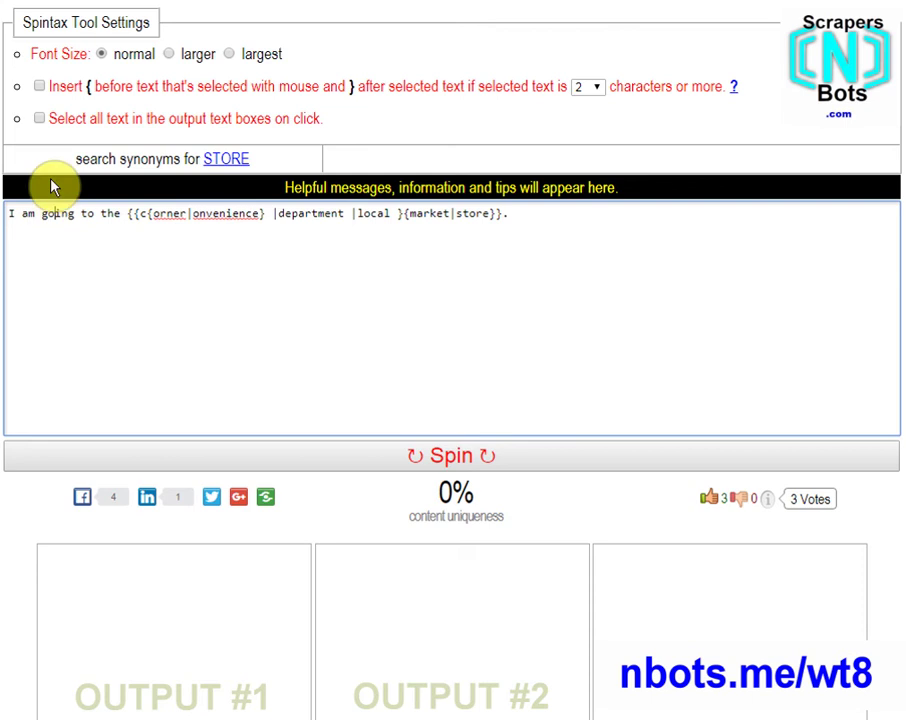
left_click(38, 88)
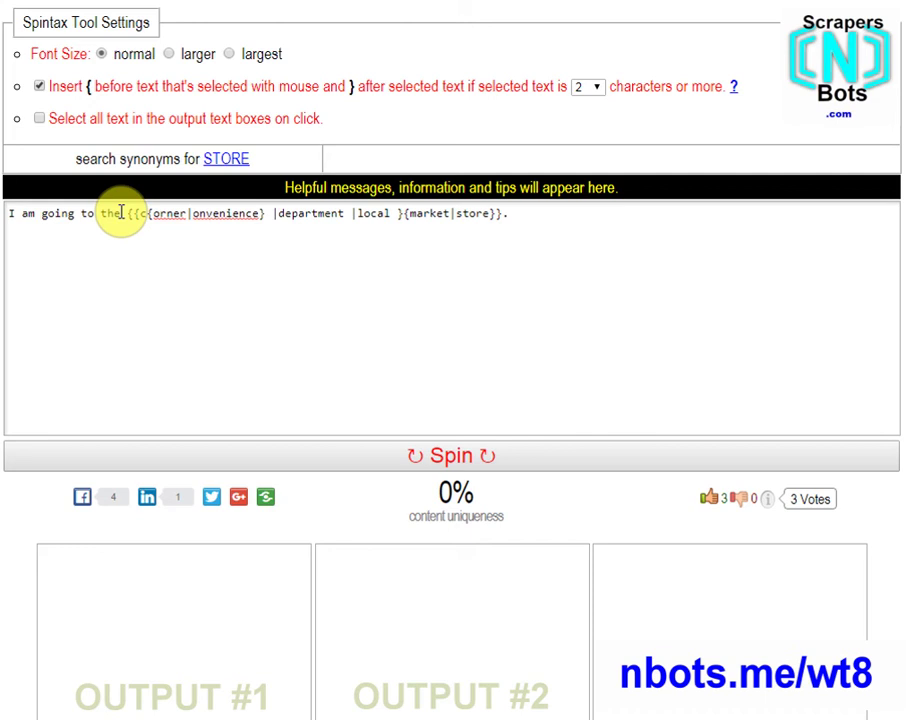
mouse_move(121, 213)
left_mouse_down()
mouse_move(44, 213)
mouse_move(117, 212)
left_mouse_up()
Spin repeatedly to fill six outputs with variants like corner market and local market.
key("ctrl")
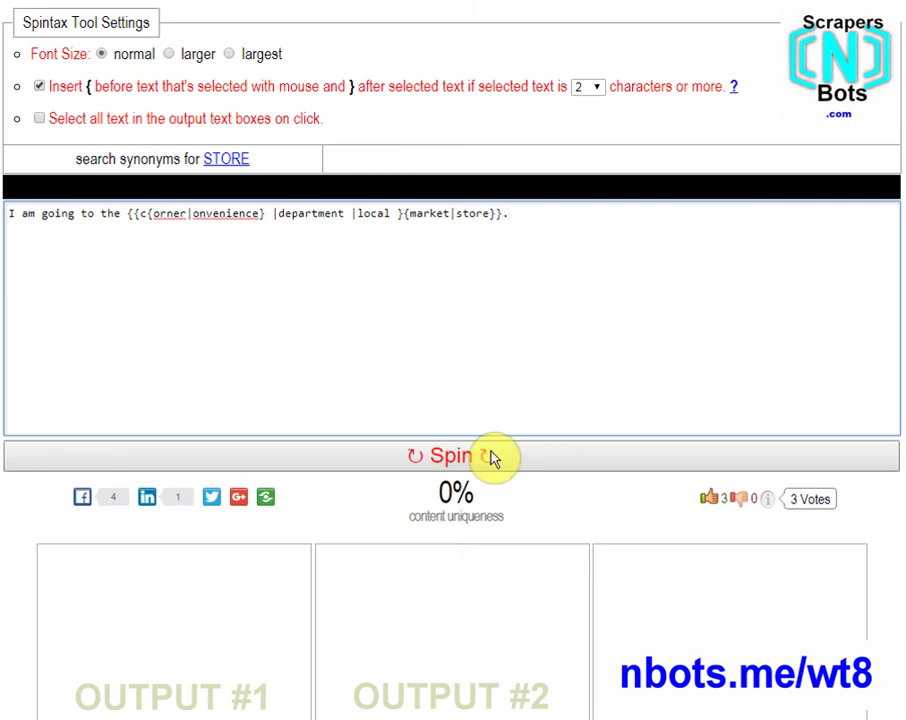
left_click(490, 457)
left_click(489, 455)
left_click(487, 452)
left_click(486, 446)
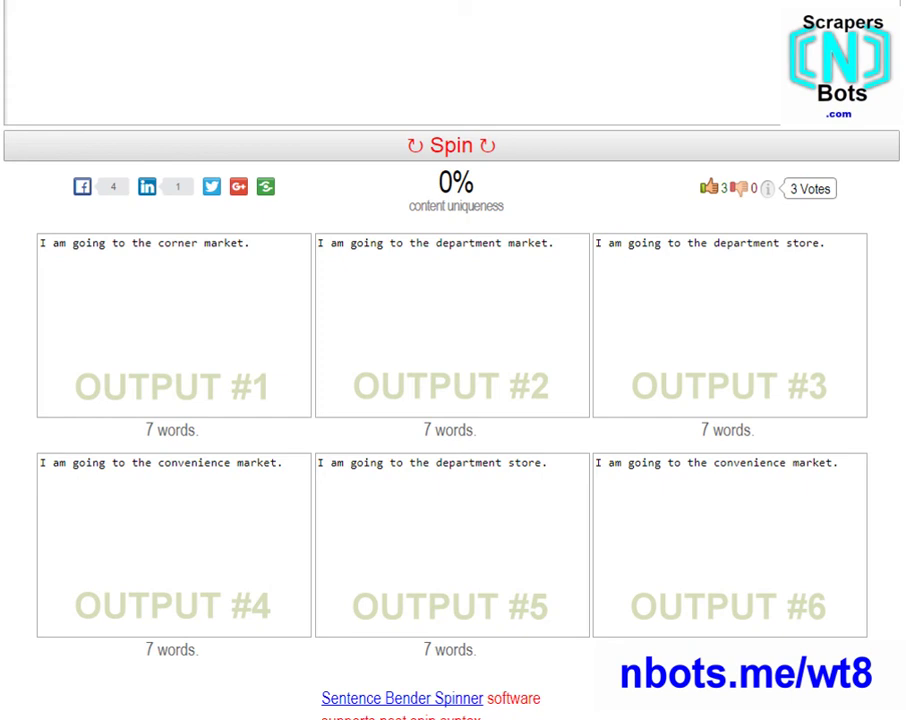
left_click(675, 114)
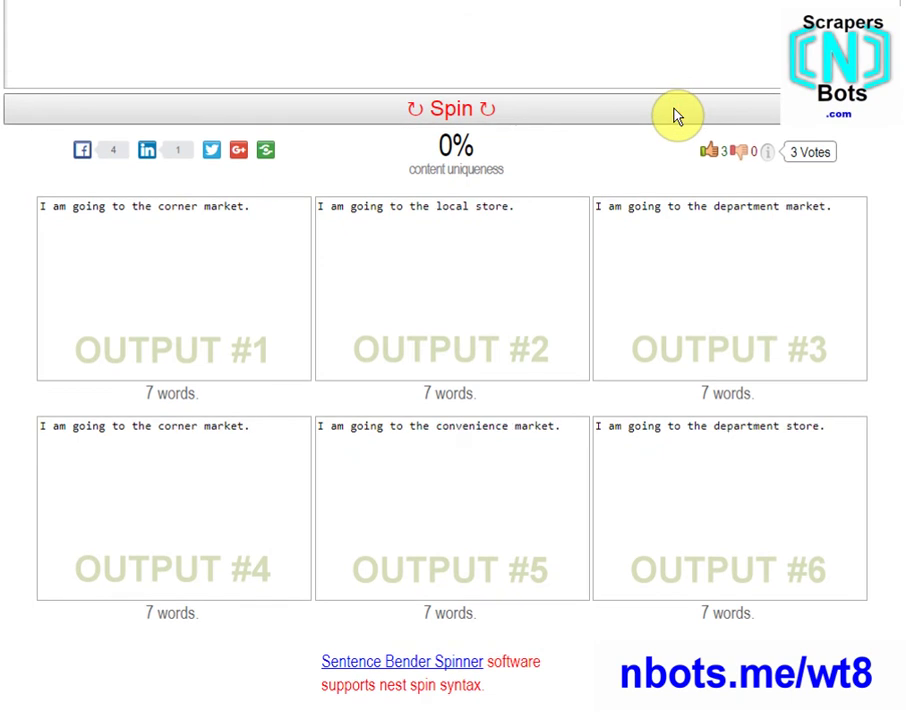
left_click(673, 111)
left_click(663, 107)
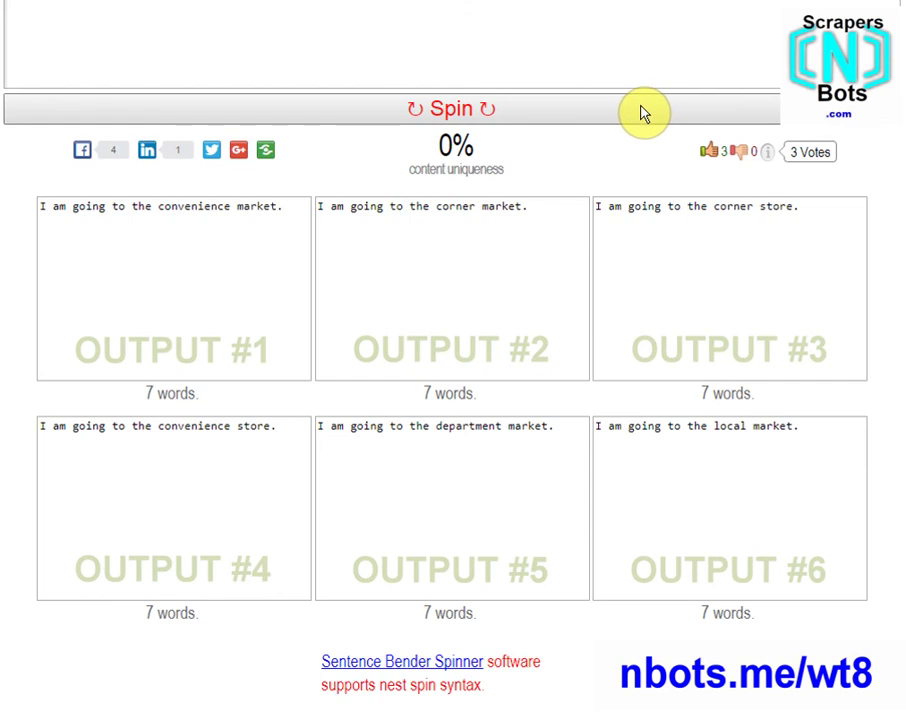
left_click(644, 113)
left_click(644, 113)
Spin once more and highlight the 16% content uniqueness figure.
left_click(642, 113)
scroll(501, 430, "up", 3)
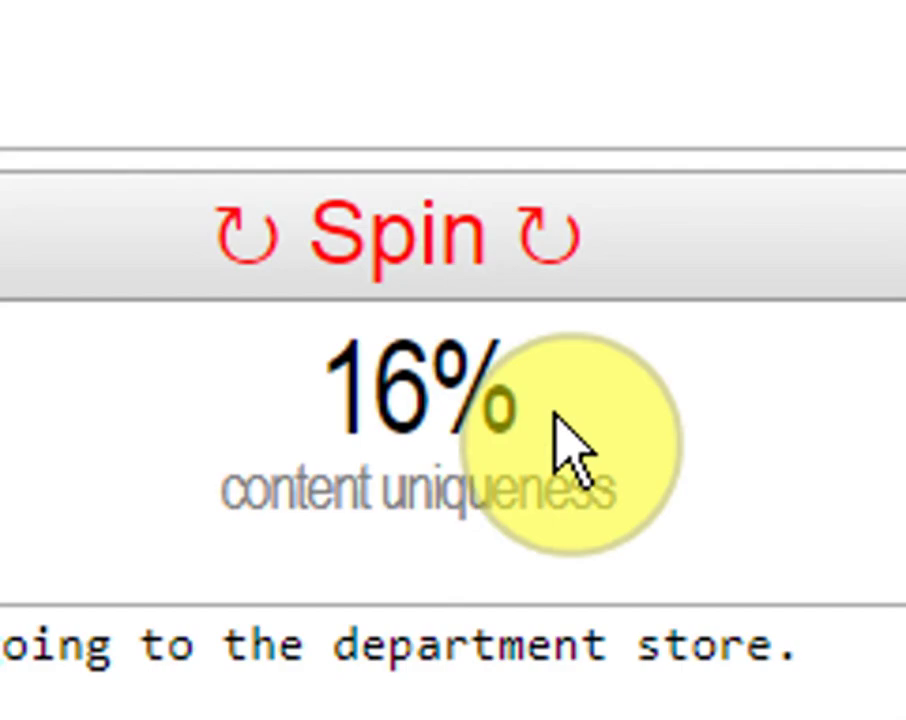
left_click(489, 489)
left_click_drag(495, 392, 324, 388)
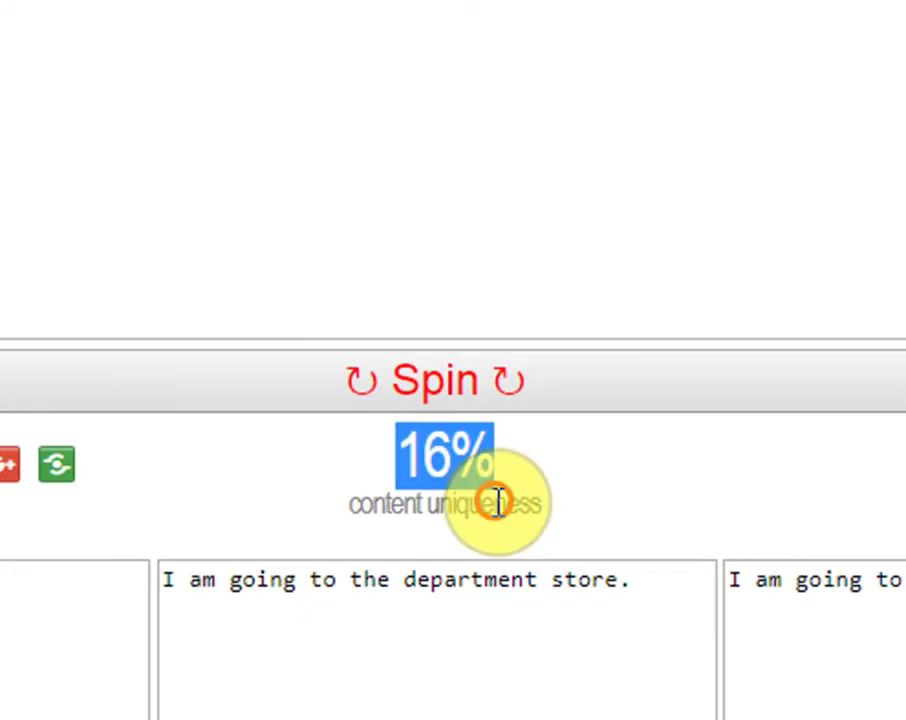
left_click(572, 390)
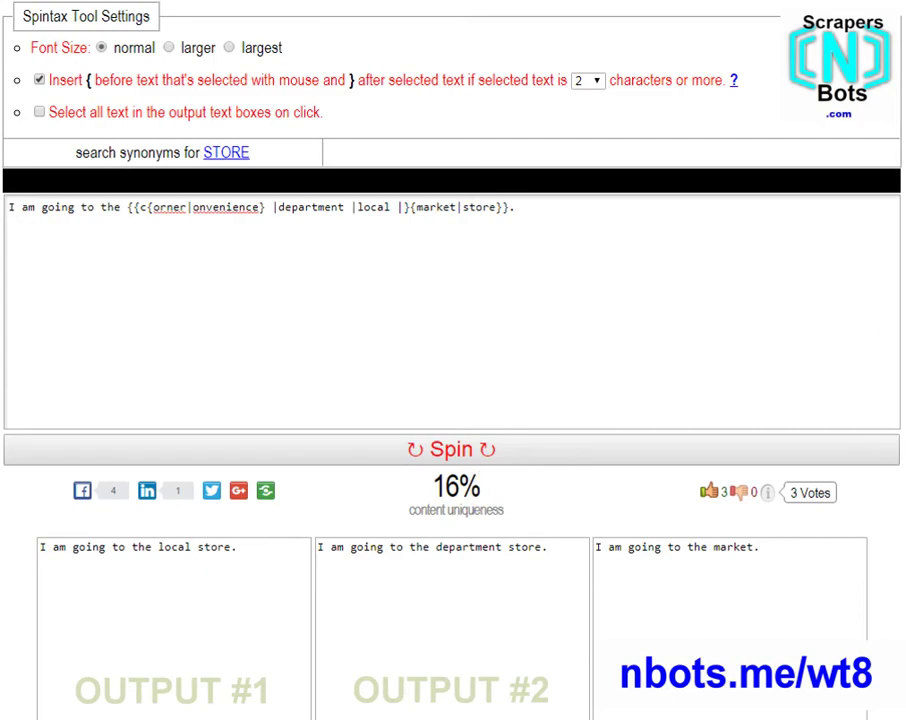
scroll(453, 400, "down", 3)
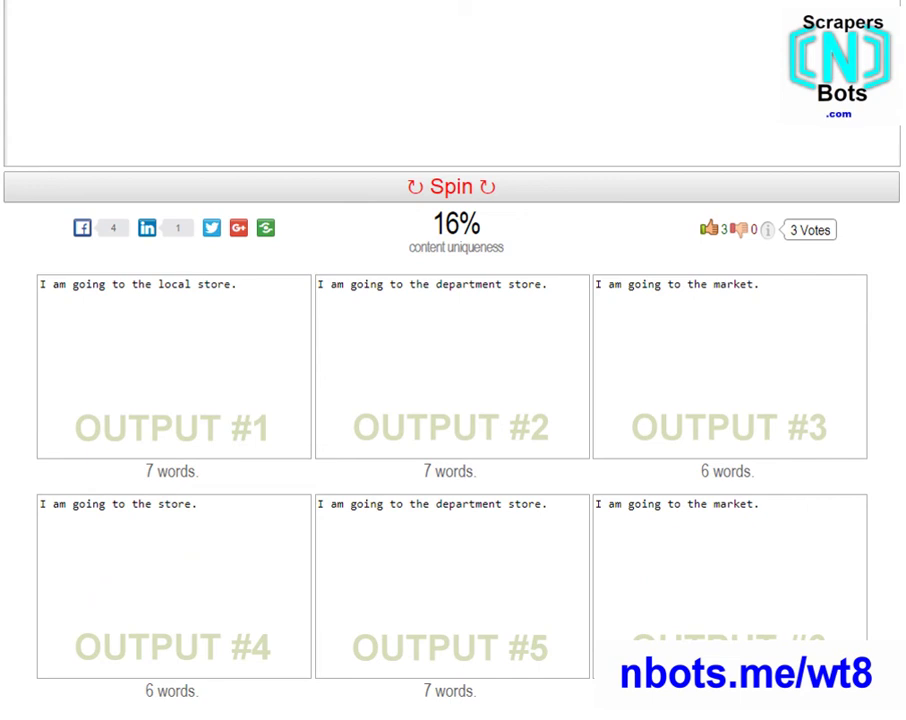
scroll(453, 400, "up", 3)
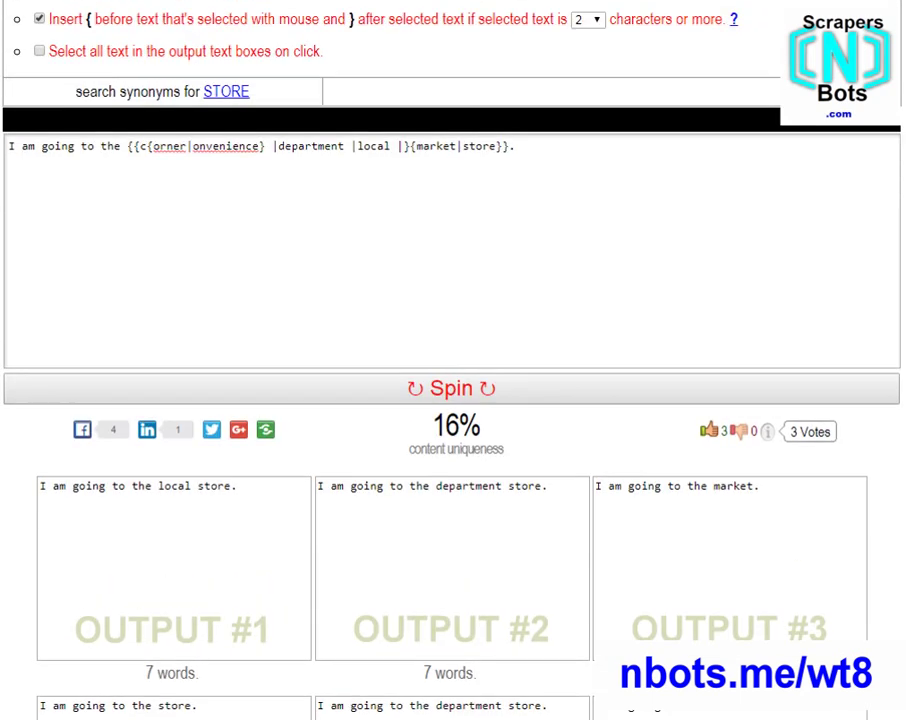
scroll(453, 400, "up", 1)
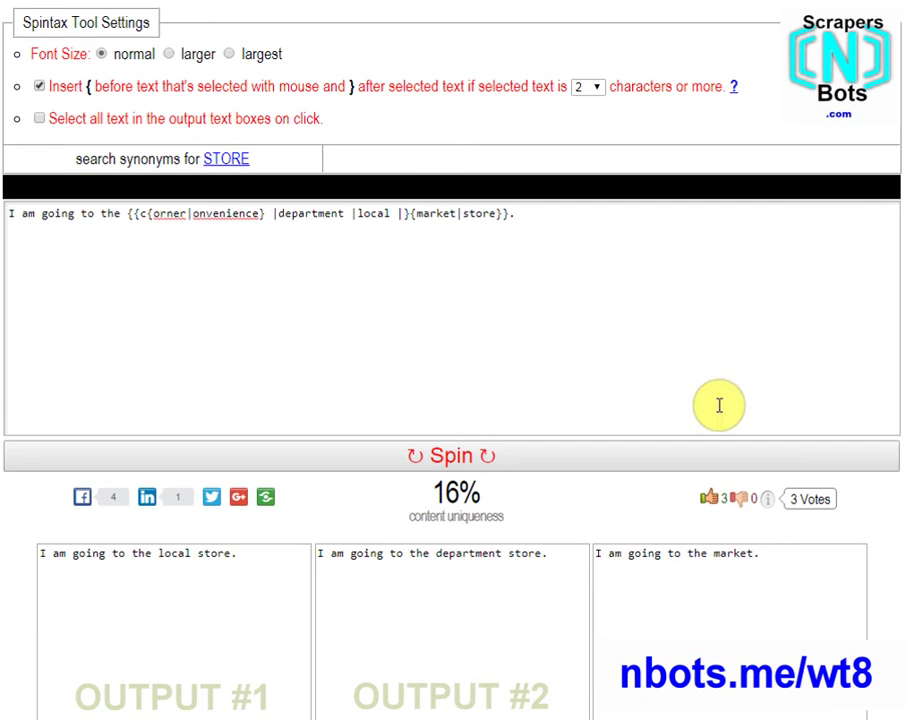
Respin repeatedly until some outputs read just 'the market' without a descriptor.
left_click(578, 460)
left_click(477, 461)
left_click(475, 462)
left_click(458, 458)
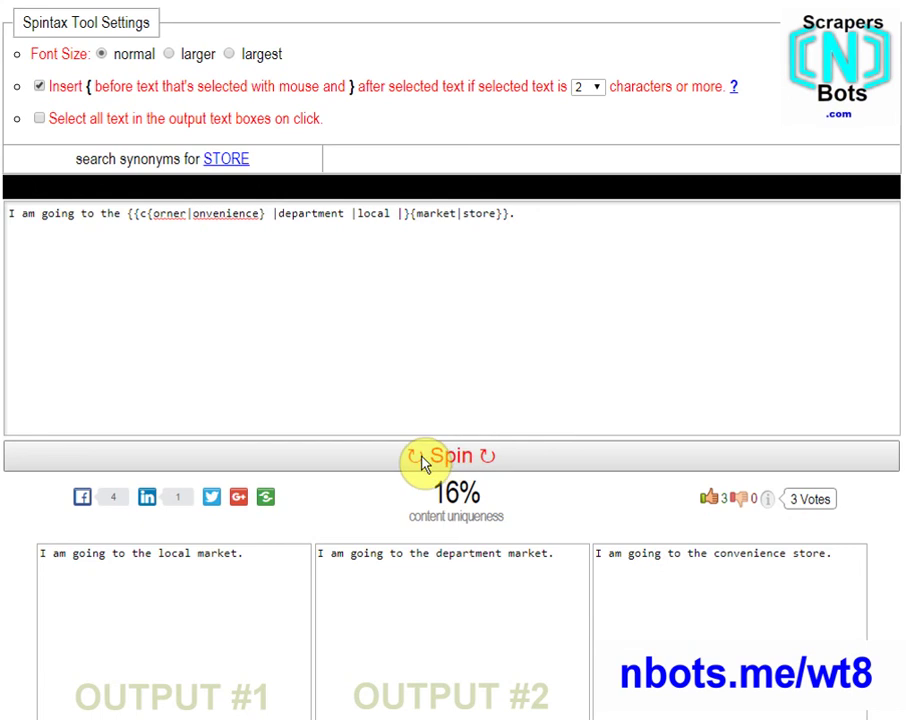
left_click(412, 461)
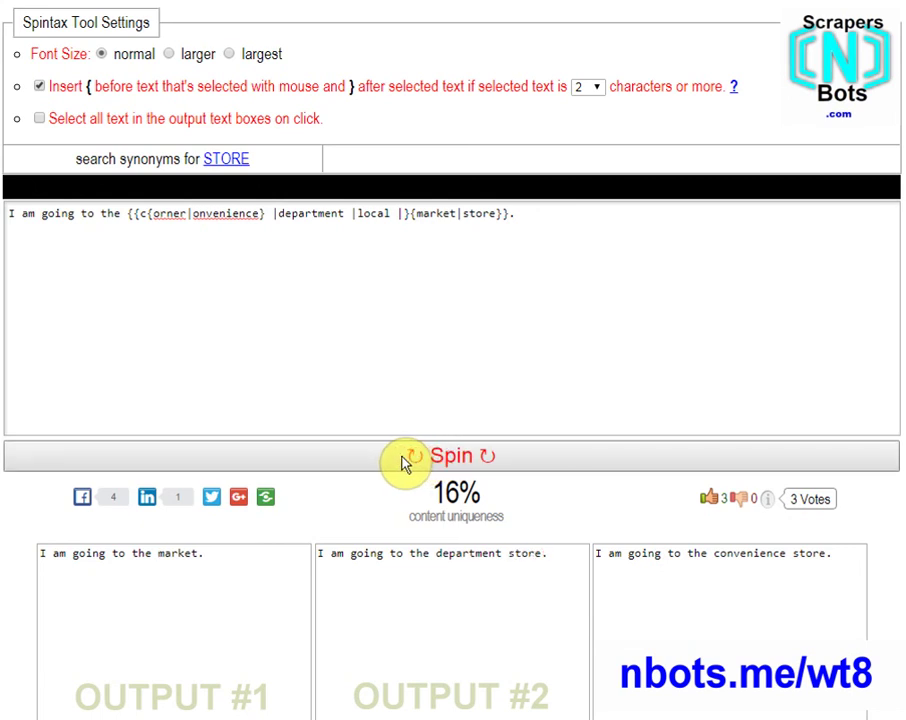
left_click(399, 457)
left_click(398, 457)
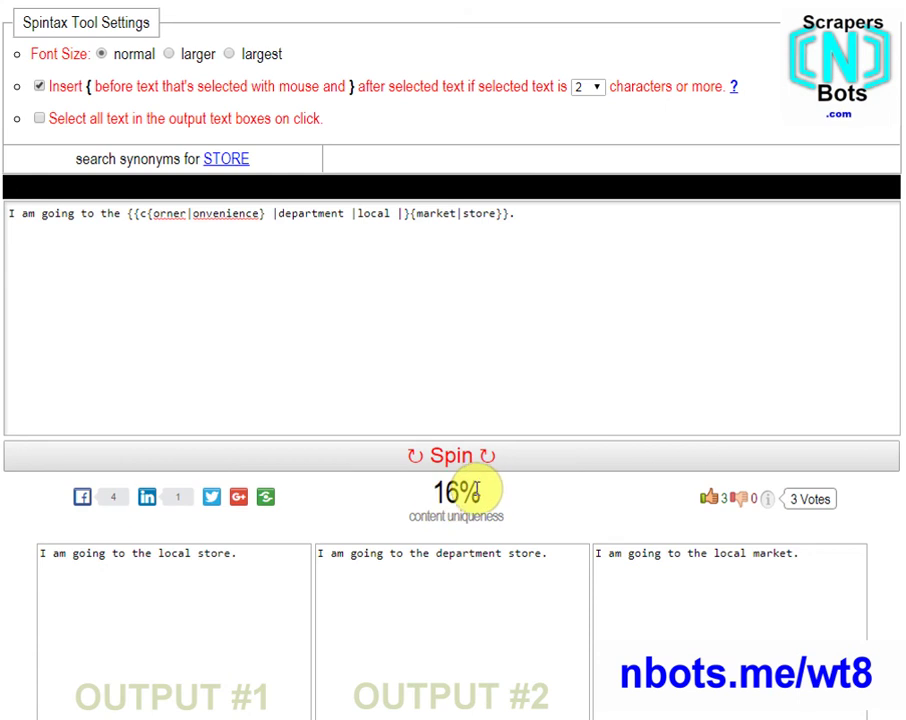
left_click(495, 457)
left_click(492, 456)
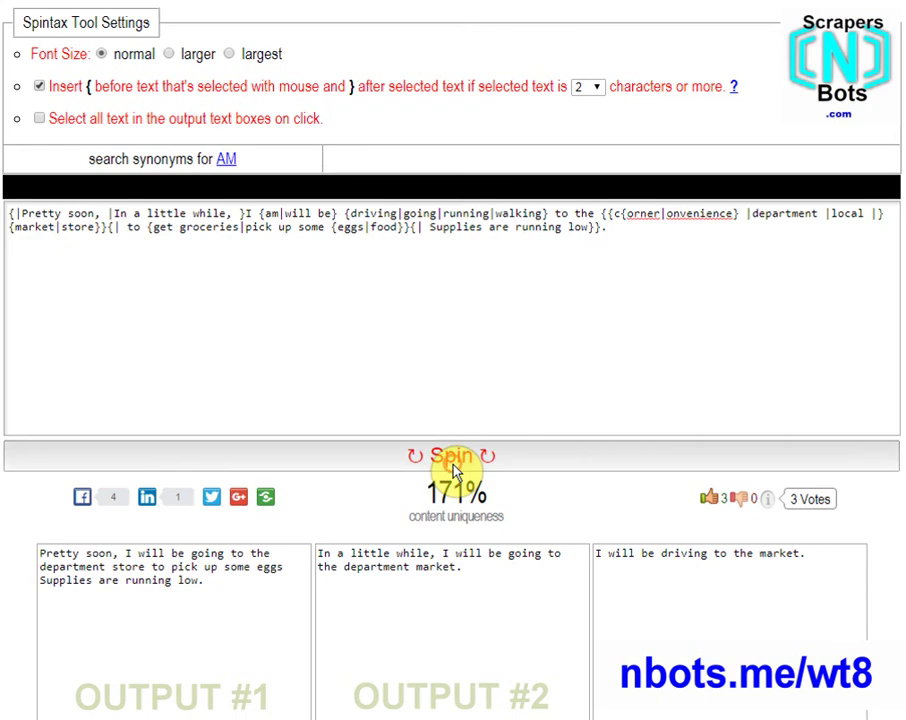
Respin the expanded spintax repeatedly, lifting content uniqueness to about 183%.
left_click(457, 463)
left_click(457, 458)
scroll(457, 458, "down", 3)
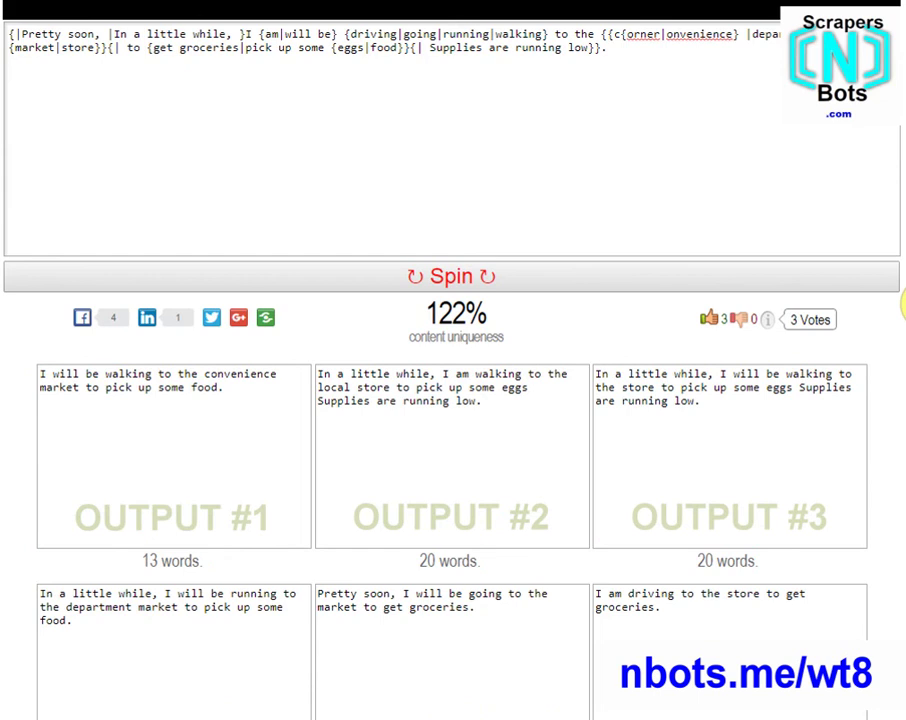
left_click(573, 279)
left_click(572, 279)
left_click(571, 279)
left_click(570, 280)
left_click(550, 278)
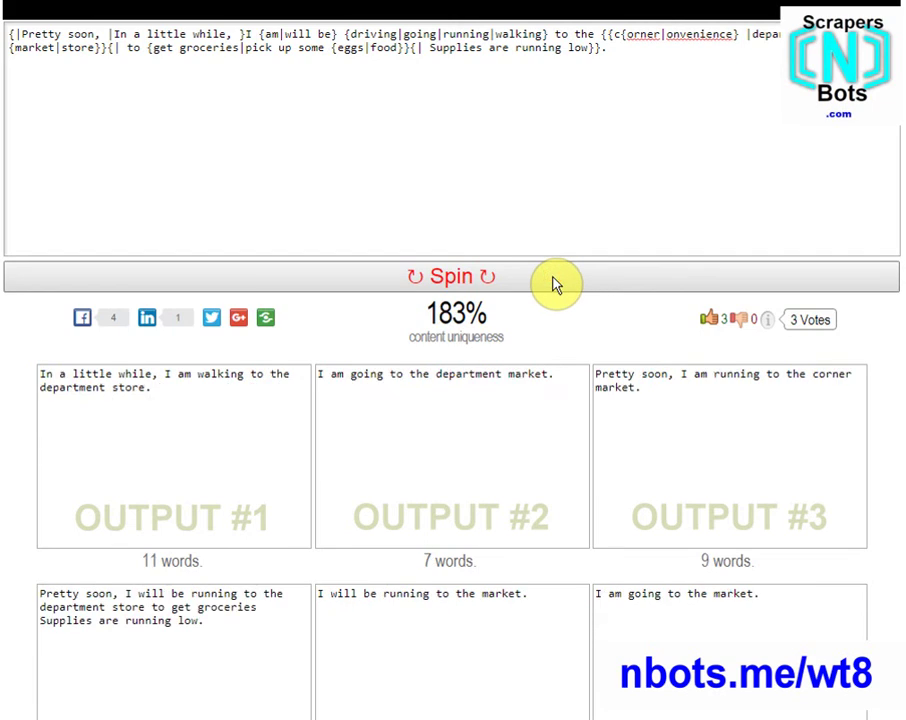
left_click(550, 282)
left_click(545, 282)
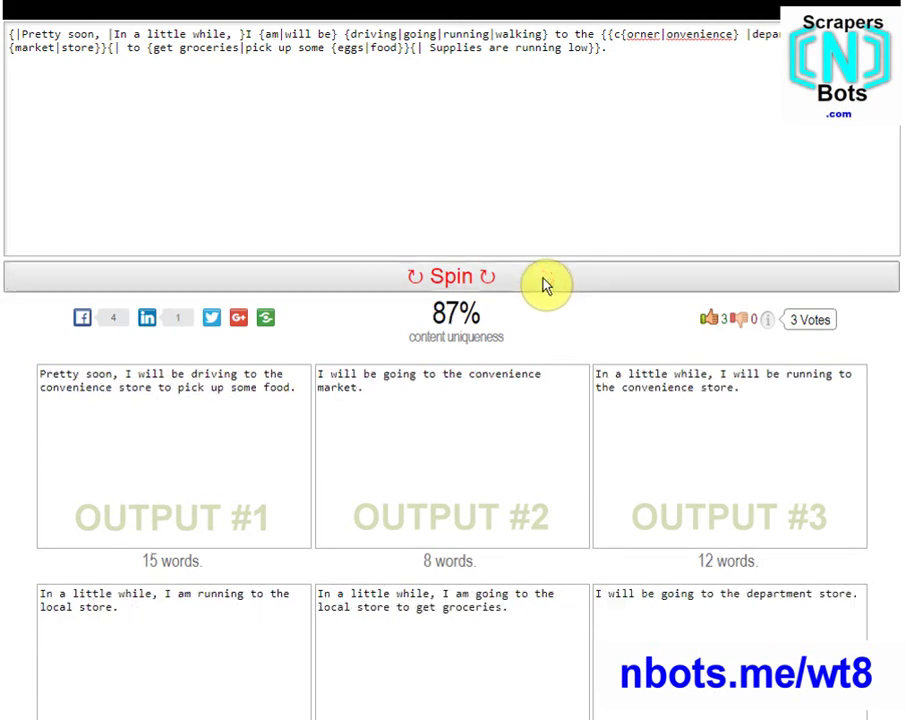
left_click(541, 283)
left_click(530, 286)
Respin to reach 200% uniqueness, then select the whole text of each of the six outputs.
left_click(523, 281)
scroll(698, 232, "up", 2)
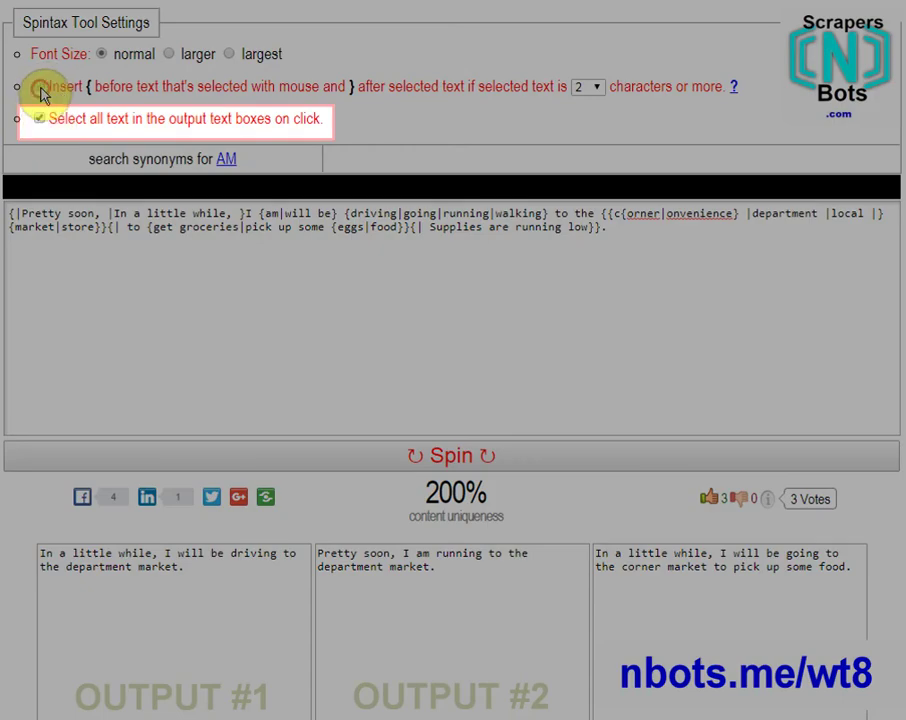
scroll(893, 283, "down", 3)
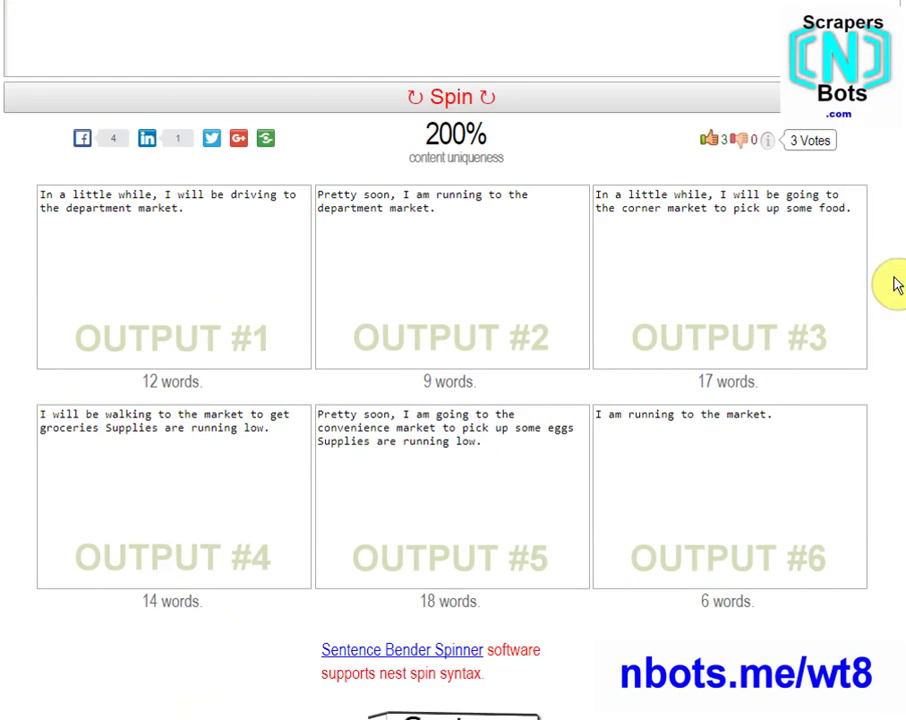
left_click(683, 233)
left_click(530, 226)
left_click(278, 241)
left_click(222, 429)
left_click(428, 438)
left_click(659, 424)
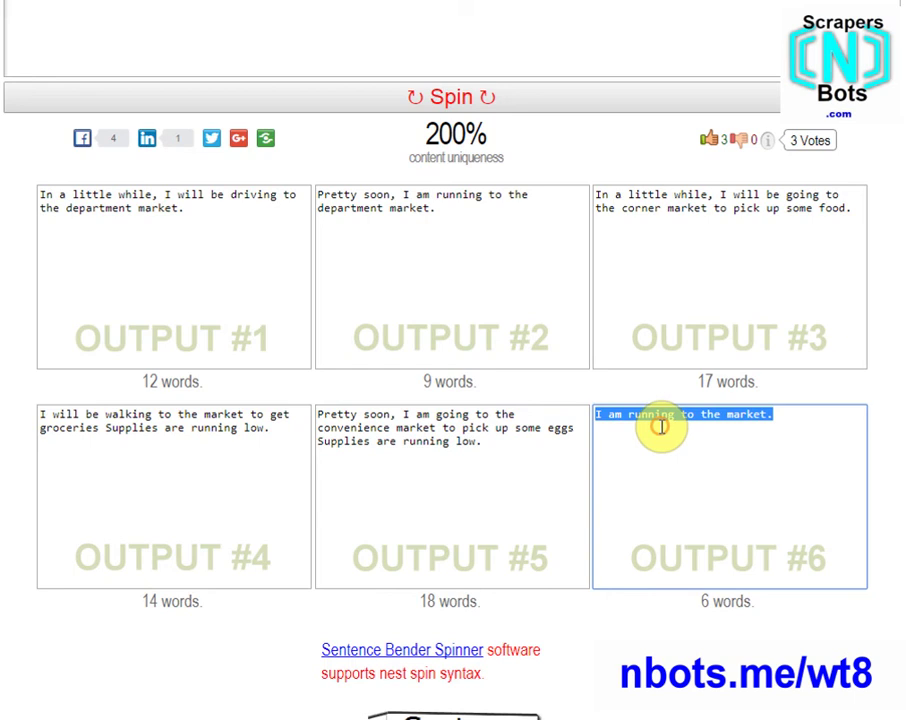
left_click(678, 320)
Select all of the spintax input text, then deselect it.
scroll(687, 348, "up", 6)
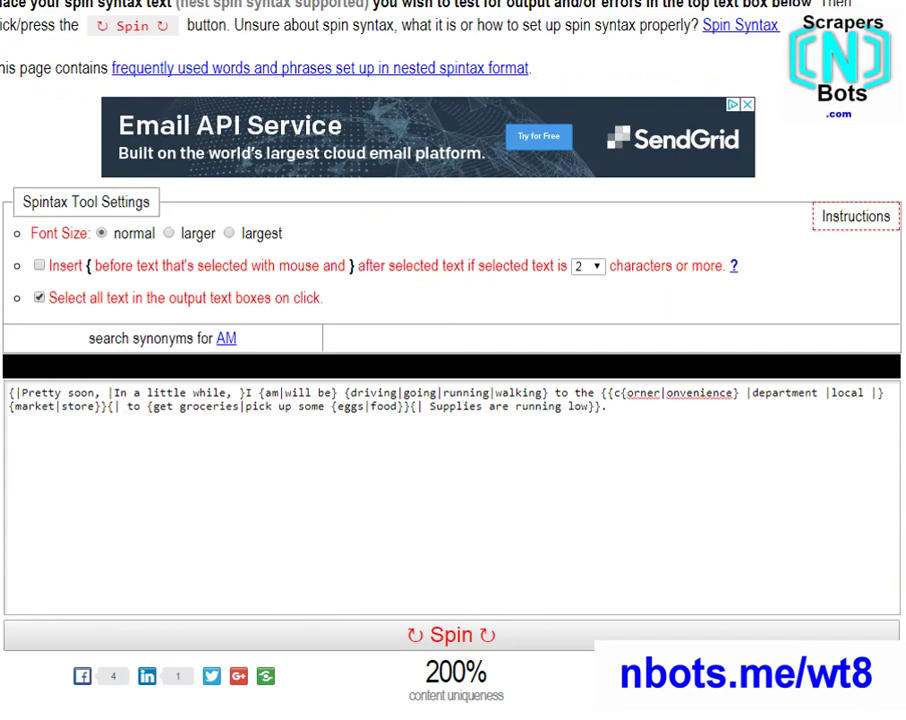
scroll(500, 300, "down", 3)
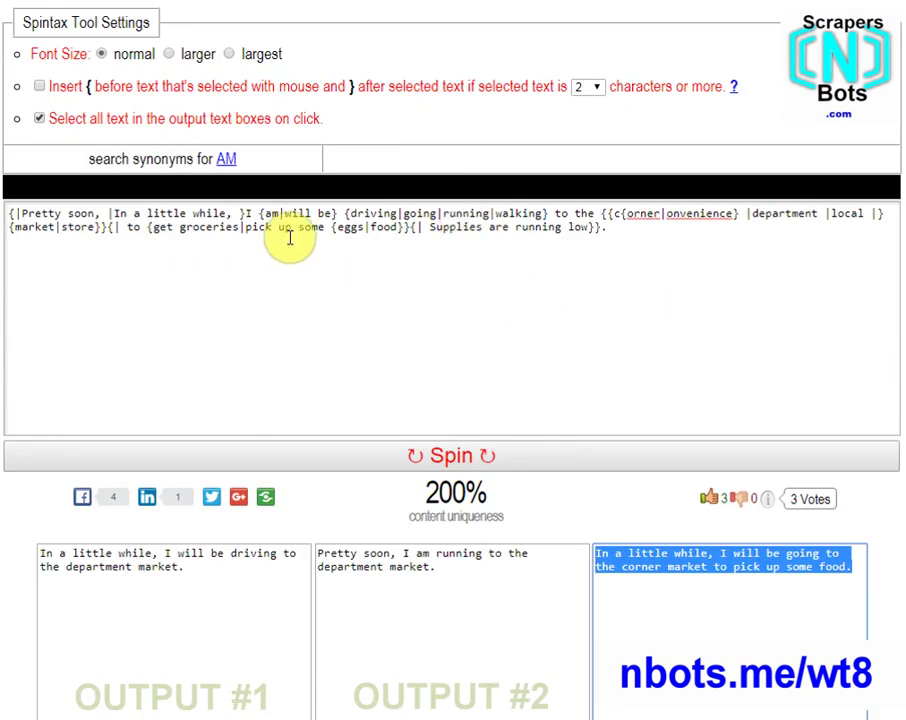
triple_click(356, 222)
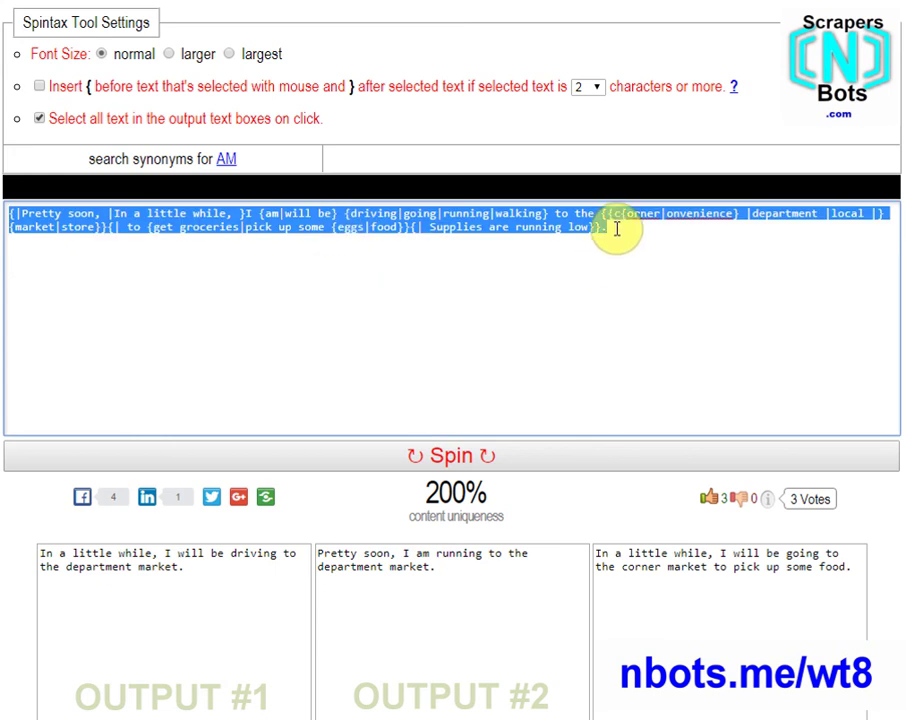
left_click(617, 229)
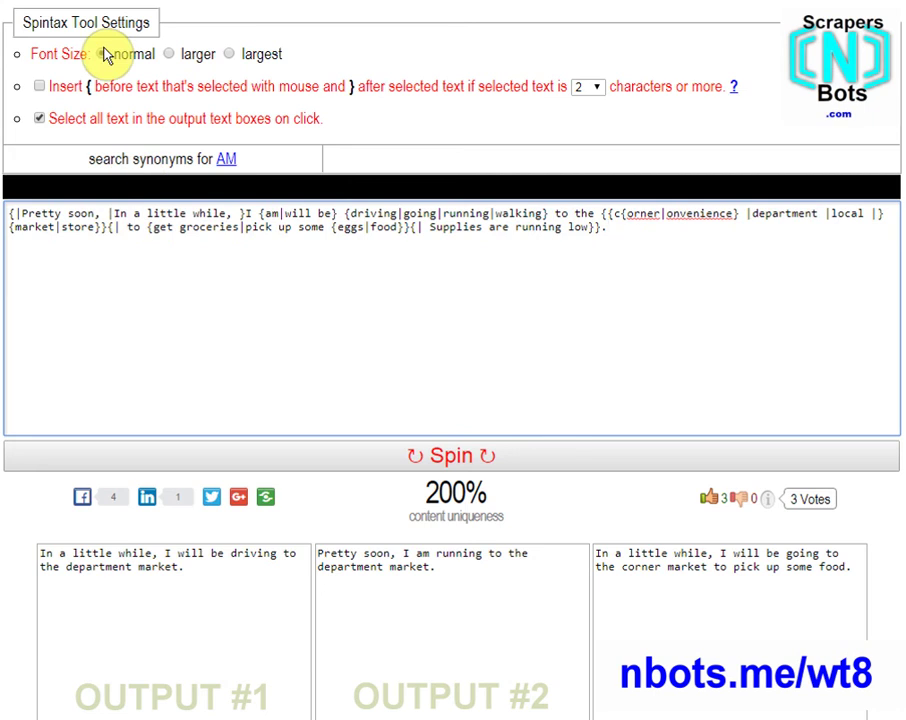
left_click(171, 57)
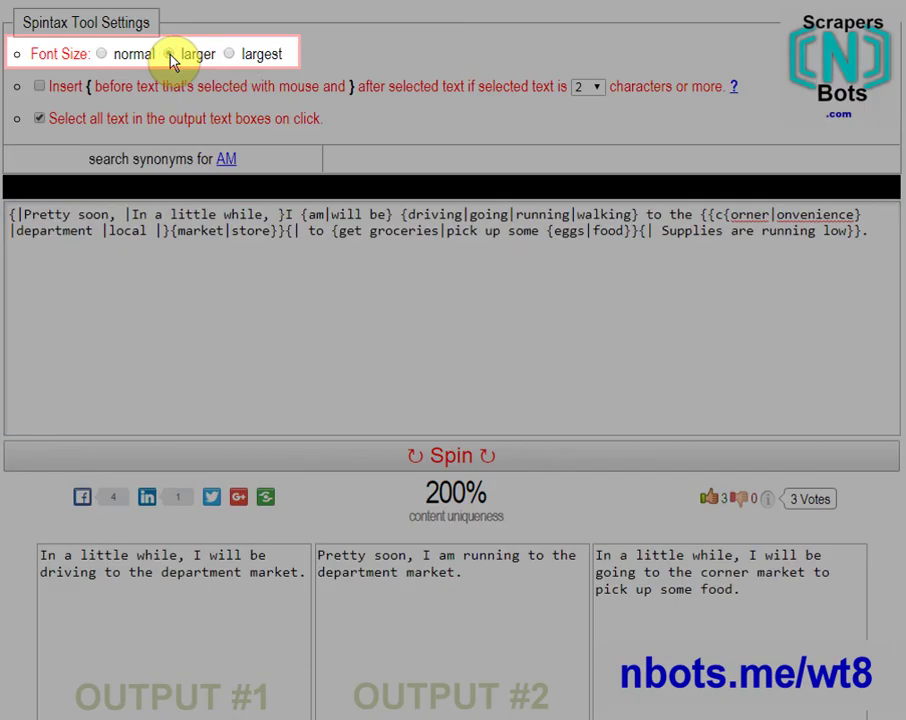
left_click(230, 56)
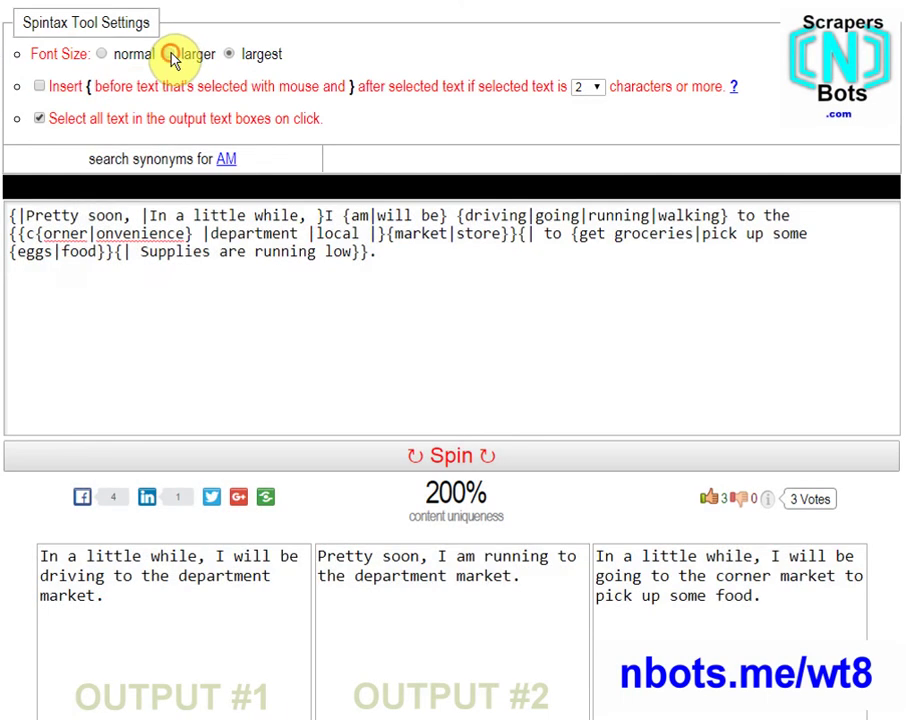
left_click(171, 57)
left_click(101, 54)
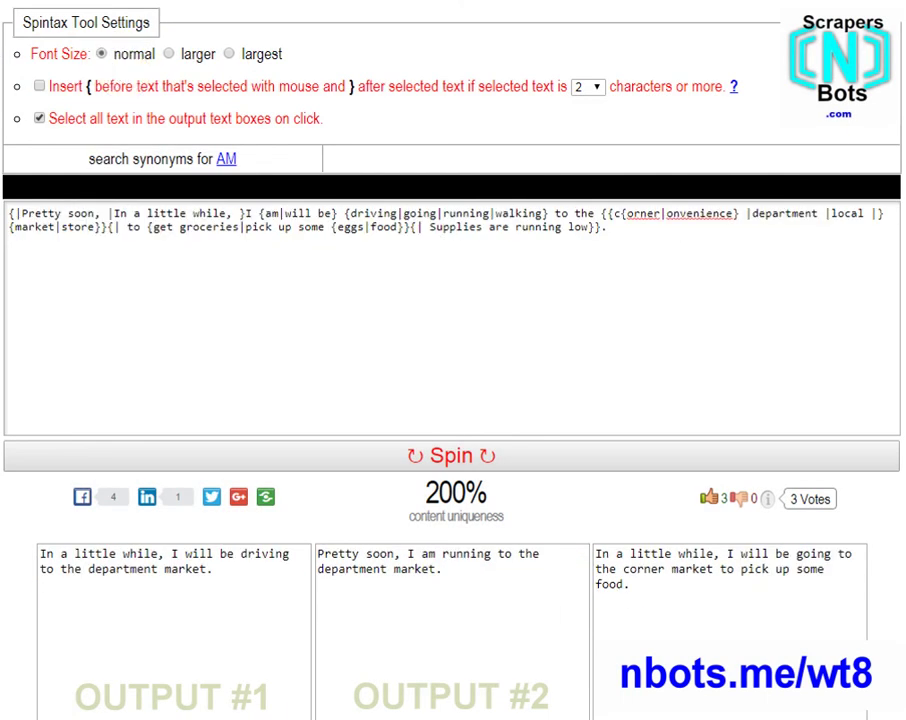